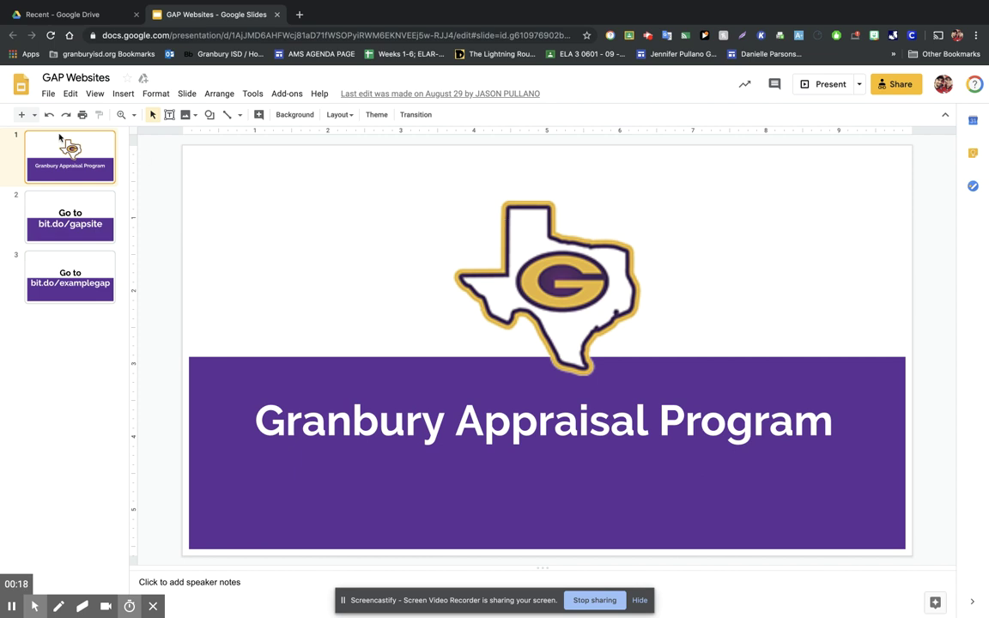
- Show slide 2 and select its bit.do/gapsite link text
left_click(75, 216)
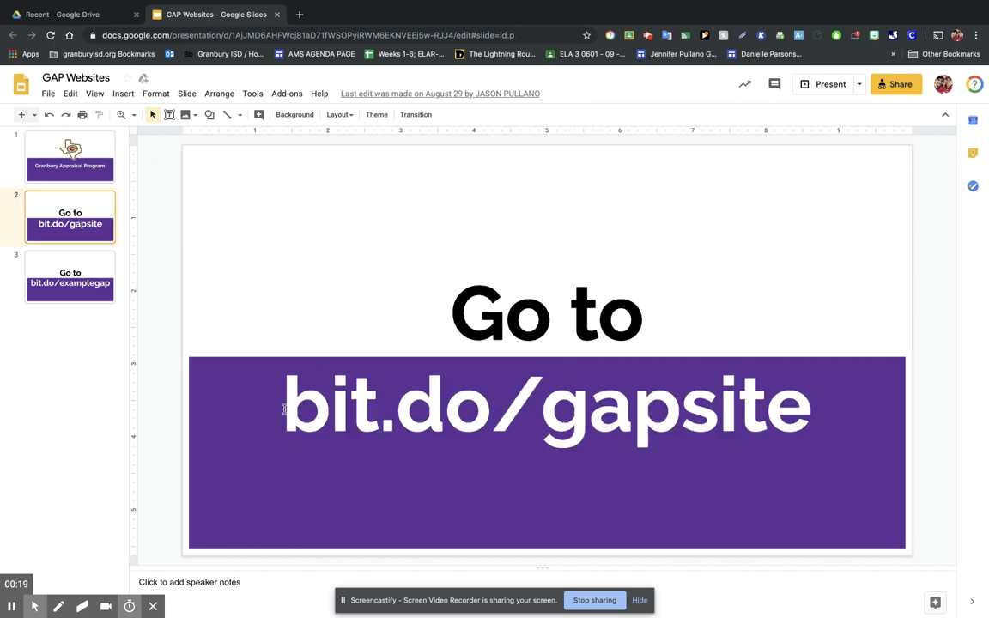
left_click_drag(257, 369, 812, 414)
key("ctrl+c")
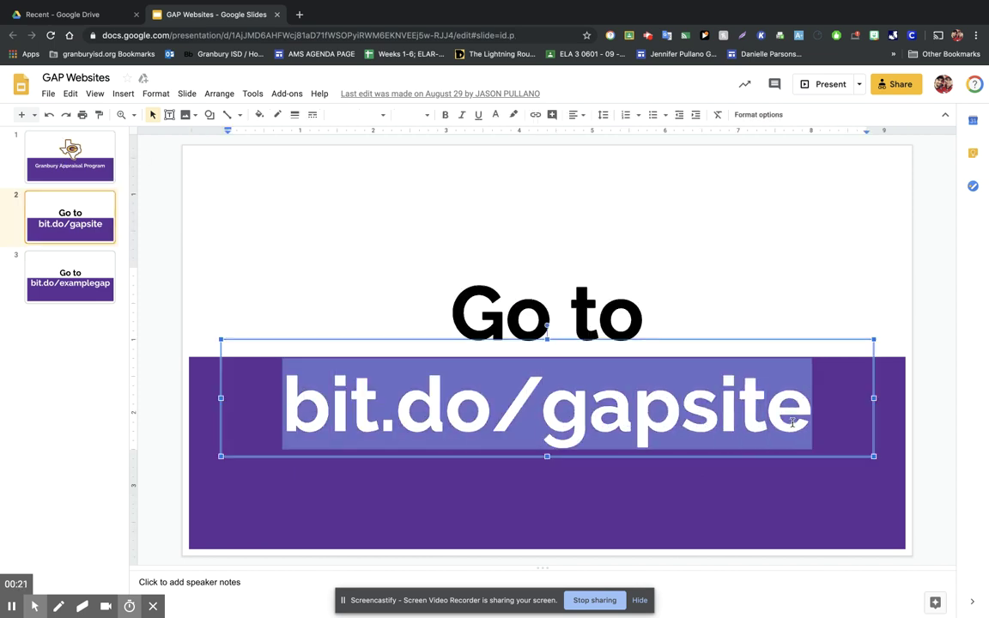
- Go to bit.do/gapsite in a new tab and toggle the GAP Portfolio Folder between list and grid view
left_click(299, 15)
key("ctrl+v")
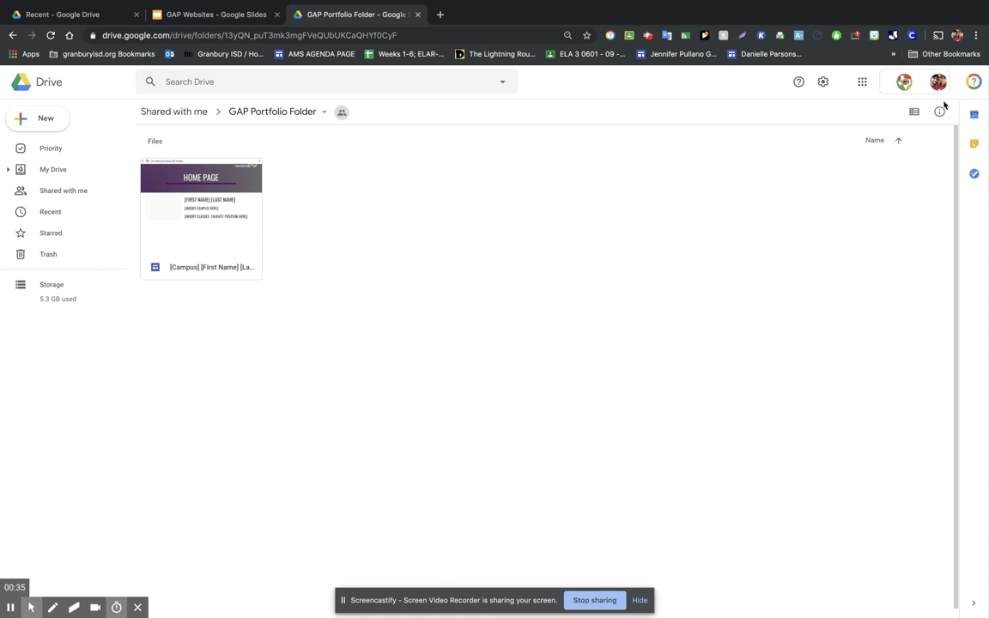
left_click(914, 112)
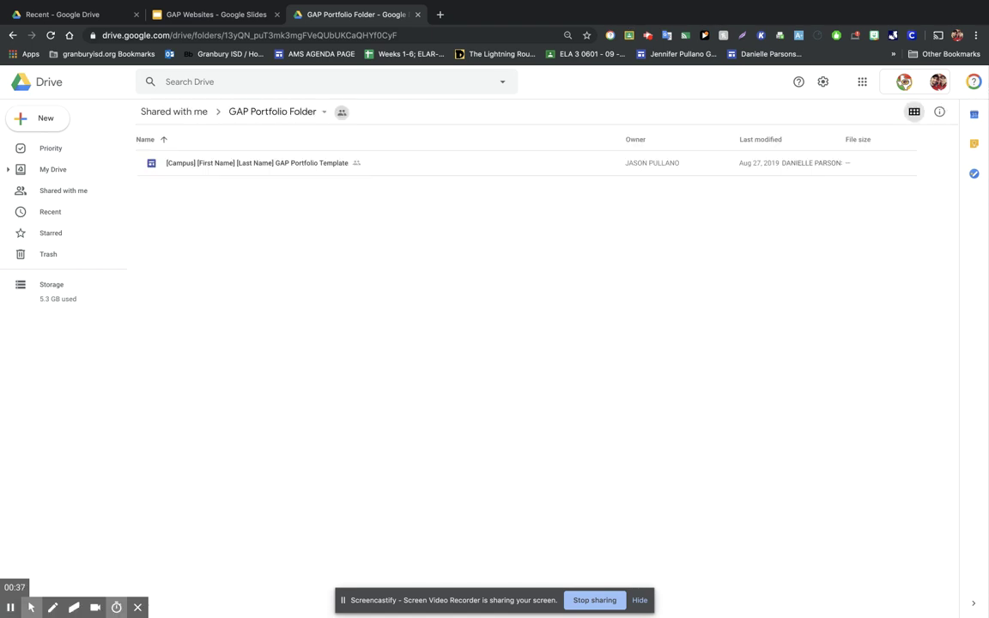
left_click(915, 111)
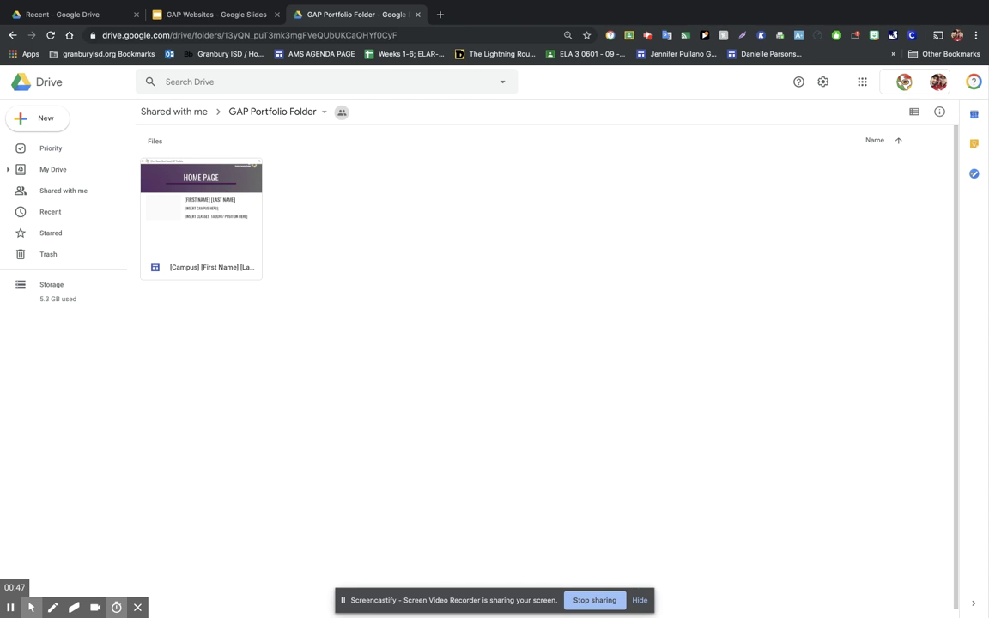
- Make a copy of the GAP Portfolio Template and open the copy from Recent
right_click(215, 208)
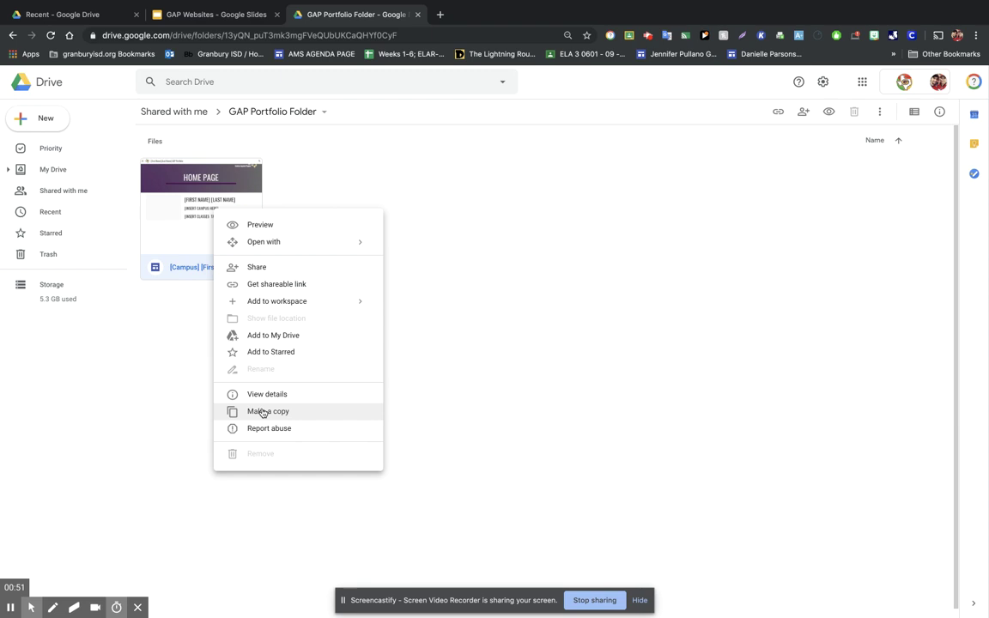
left_click(261, 412)
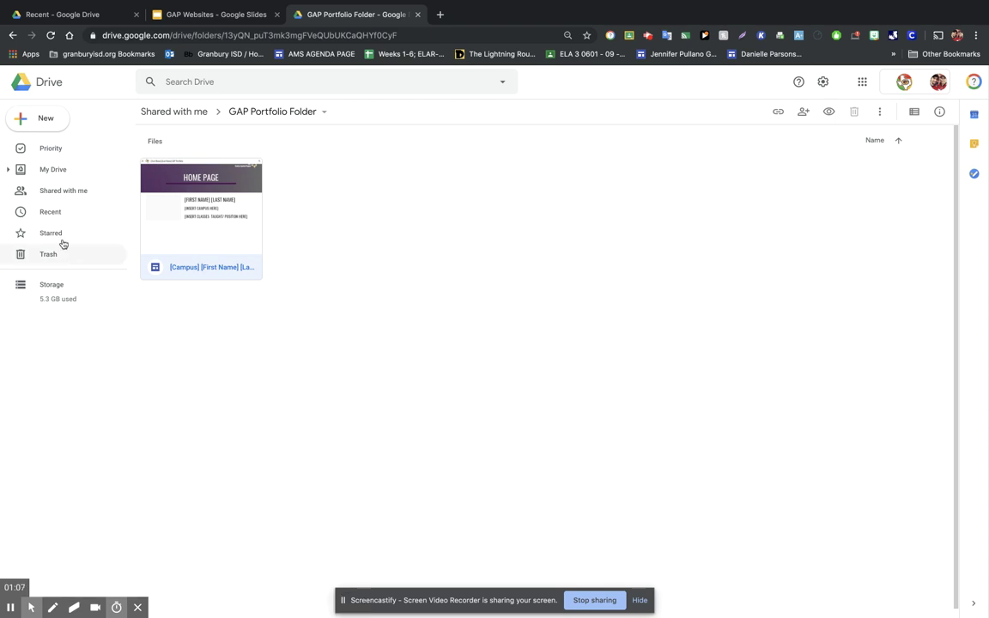
left_click(52, 212)
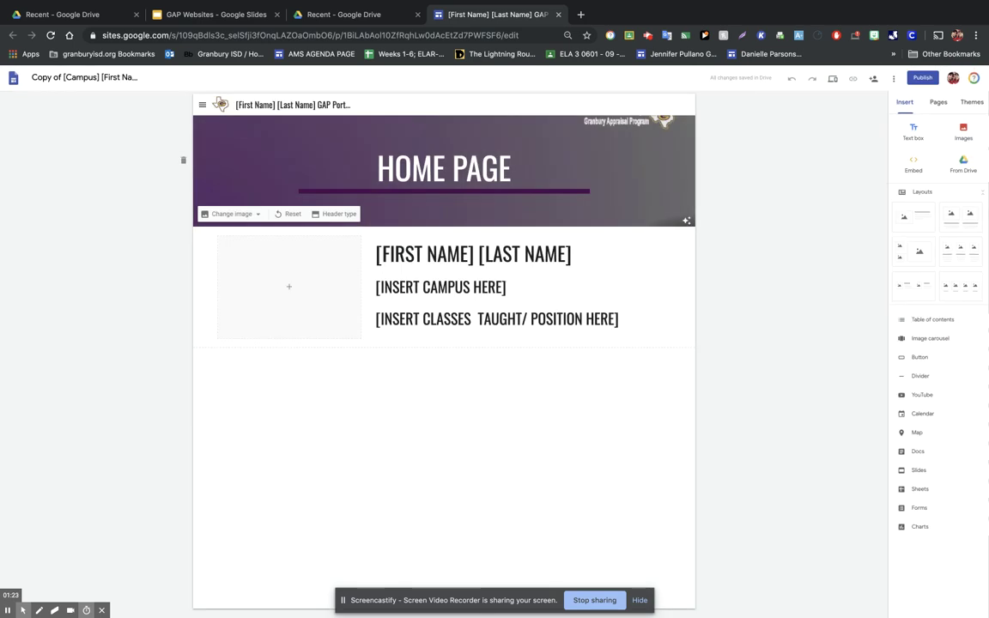
- Name the site file and header title TEC followed by the teacher's name
left_click(640, 601)
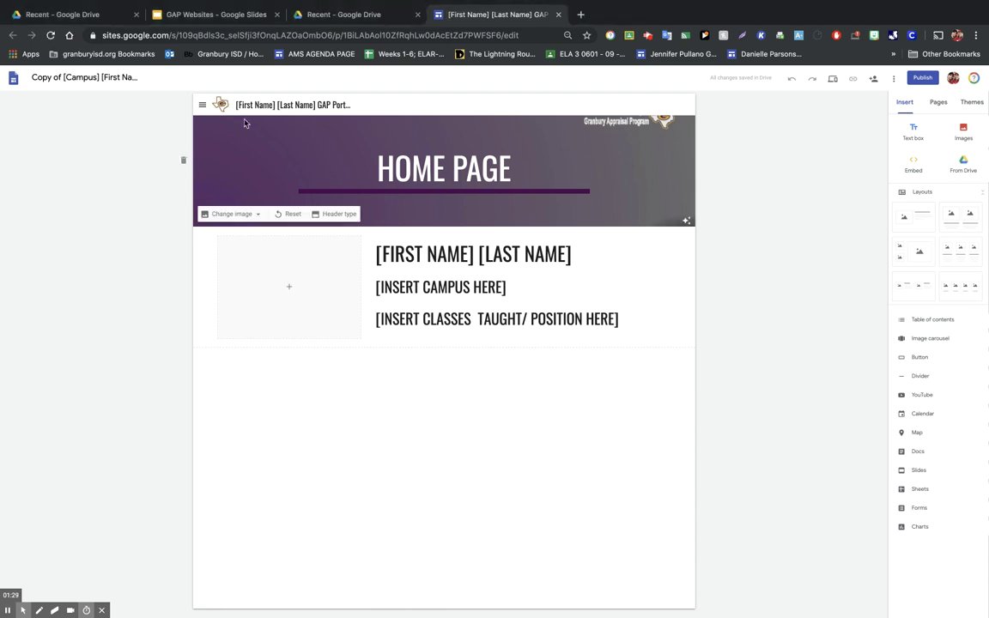
left_click(107, 77)
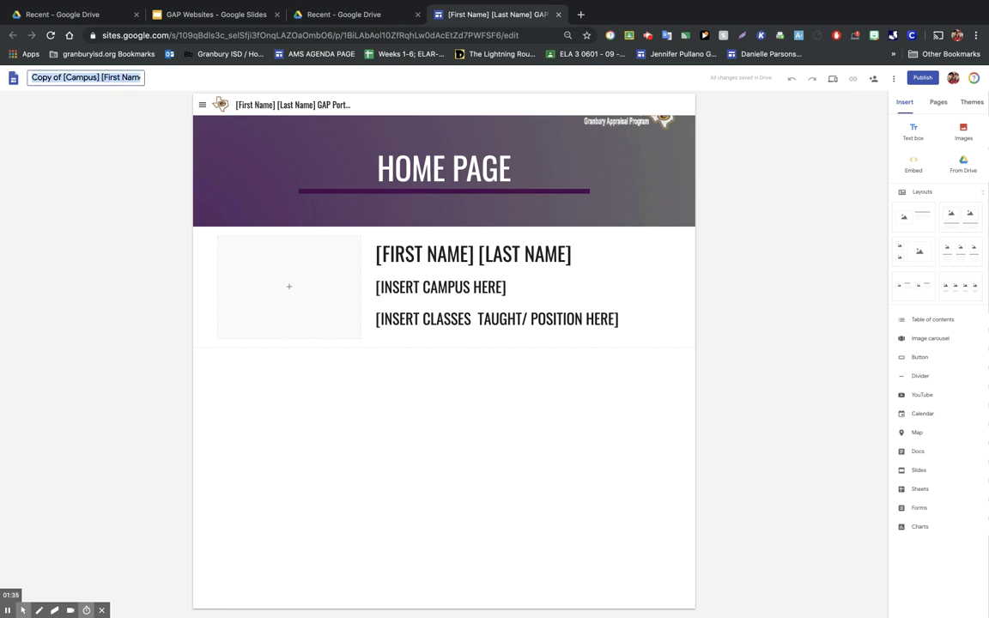
type("TEC")
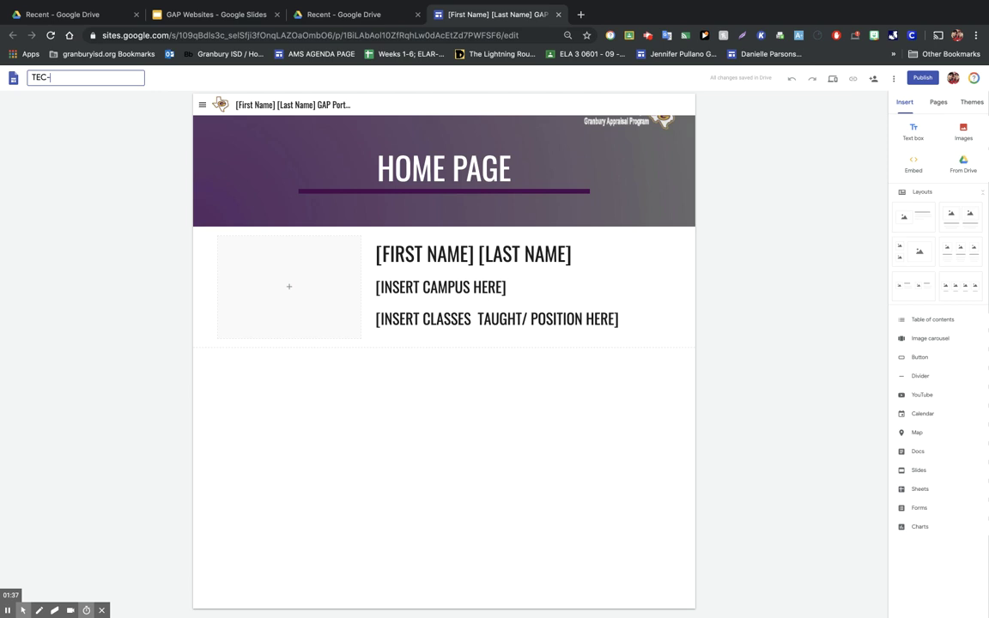
type("-Jason-Pullano")
left_click(247, 105)
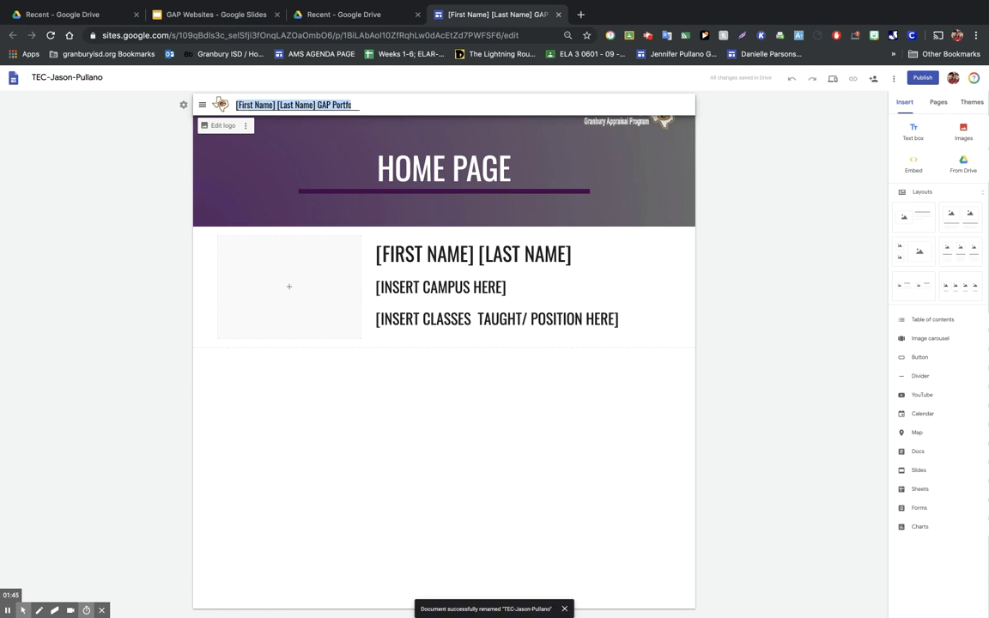
type("TEC-Jas")
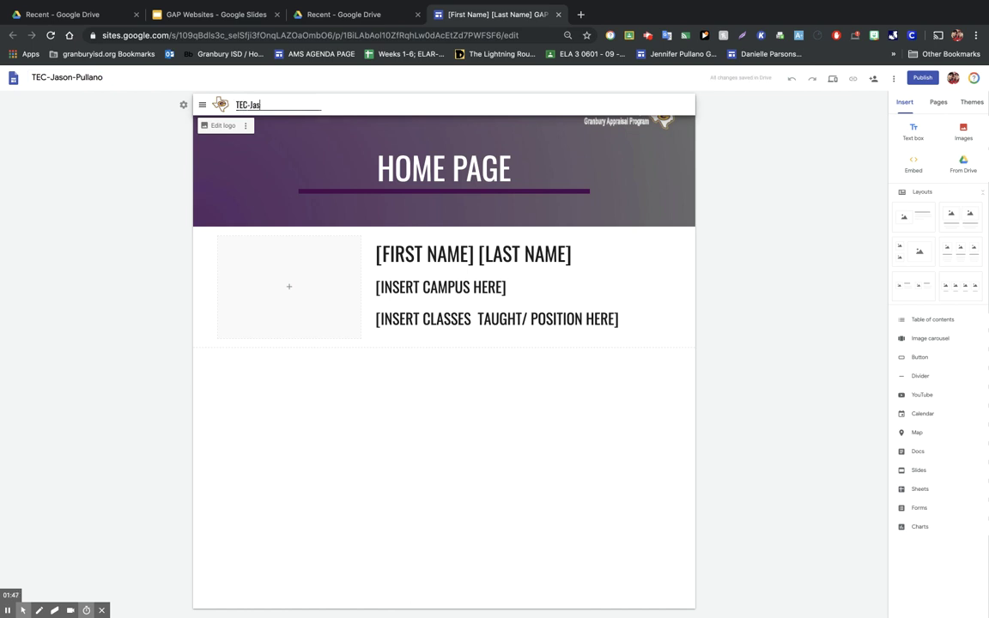
type("on-Pullano")
- Append 'GAP Portfolio' to both the file name and the header title
left_click(105, 77)
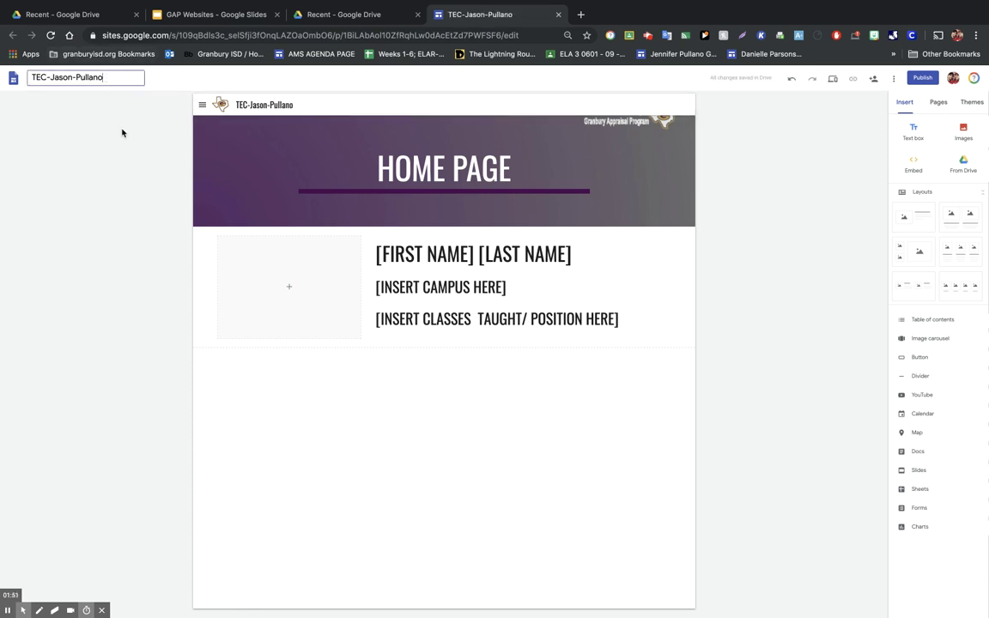
type("GAP Portfolio")
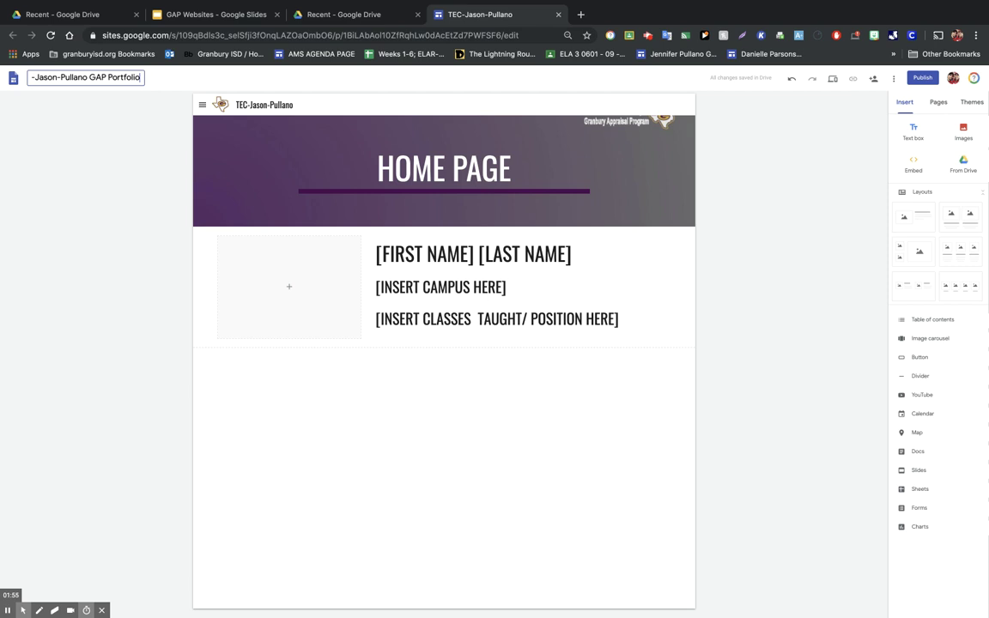
left_click(262, 105)
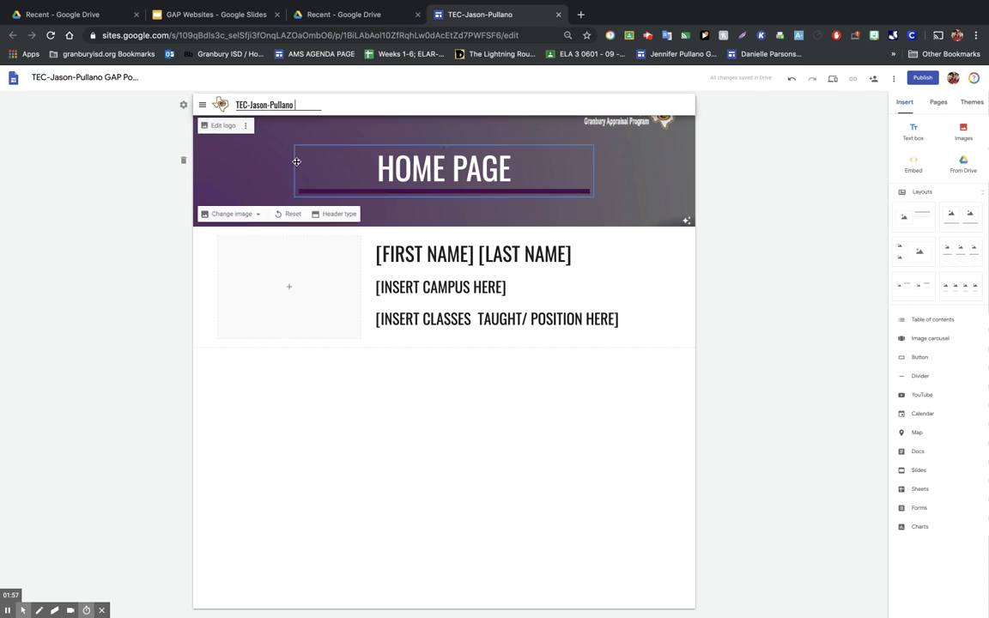
type("GAP Portf")
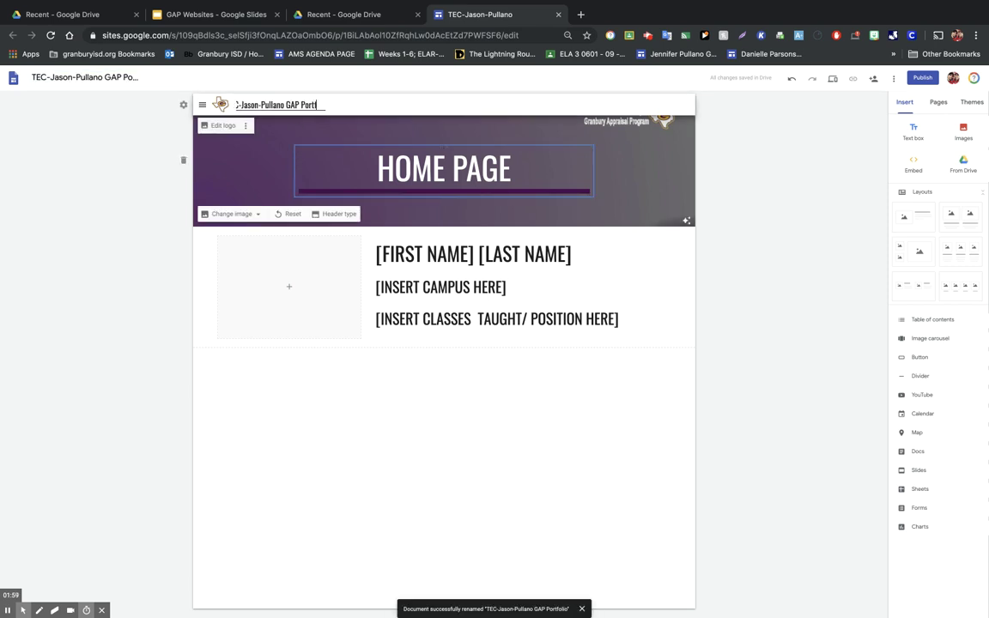
type("olio")
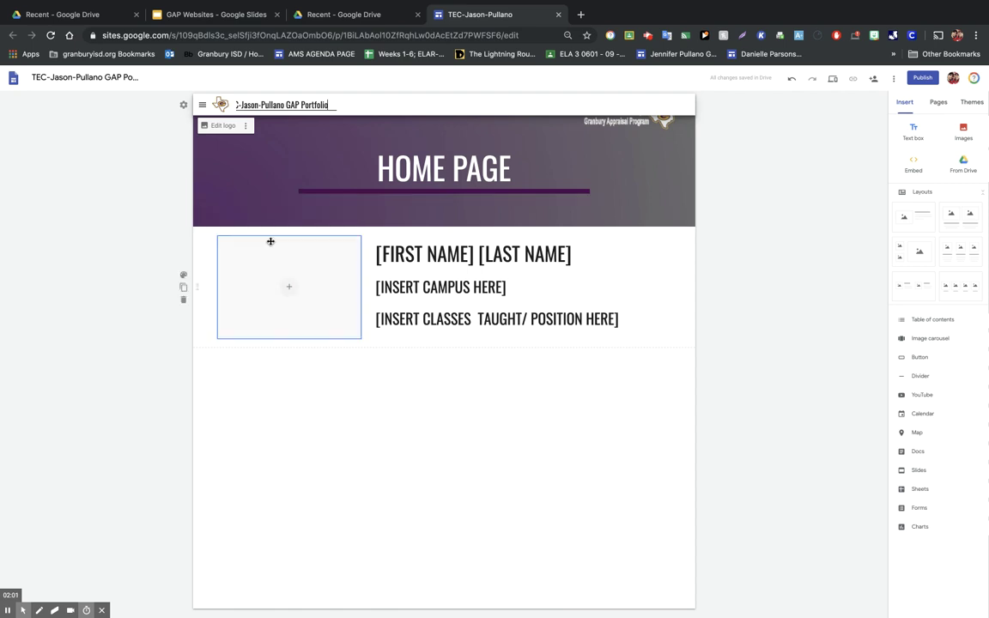
- Replace the [FIRST NAME] [LAST NAME] placeholder with the teacher's name in capitals
left_click(168, 197)
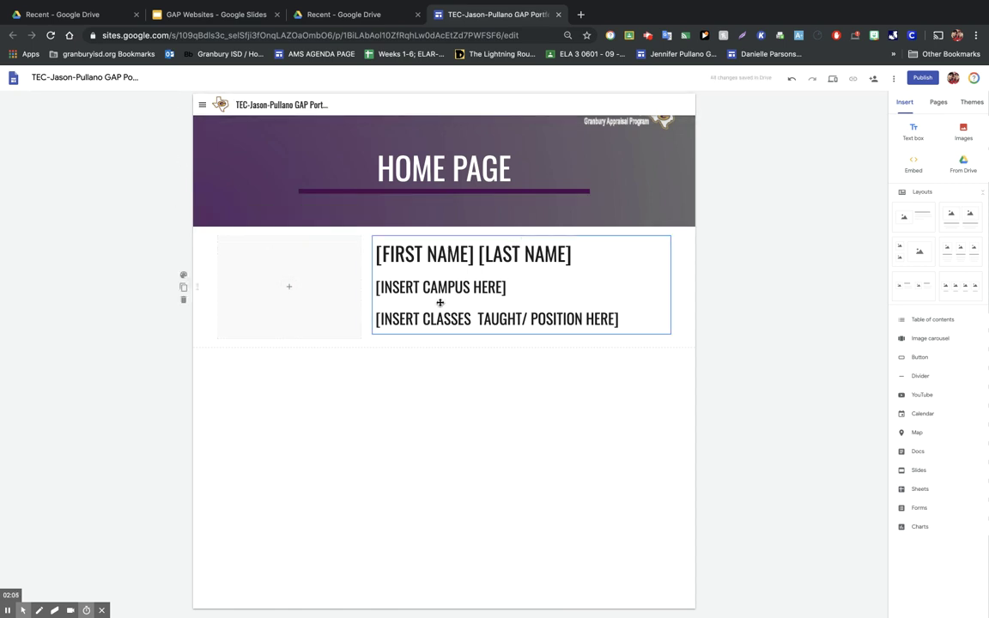
double_click(428, 256)
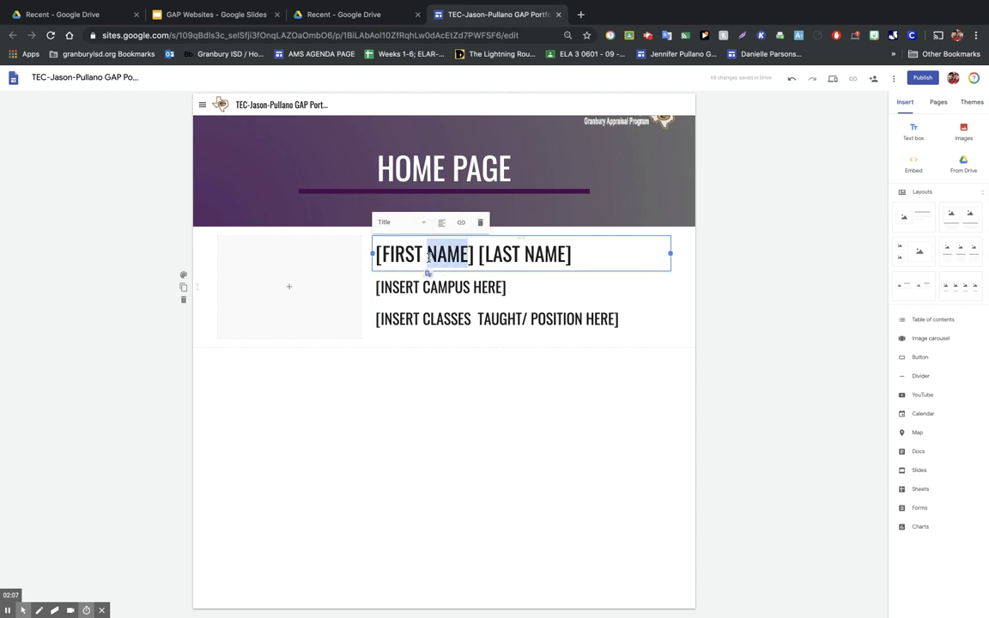
double_click(402, 255)
left_click(422, 258)
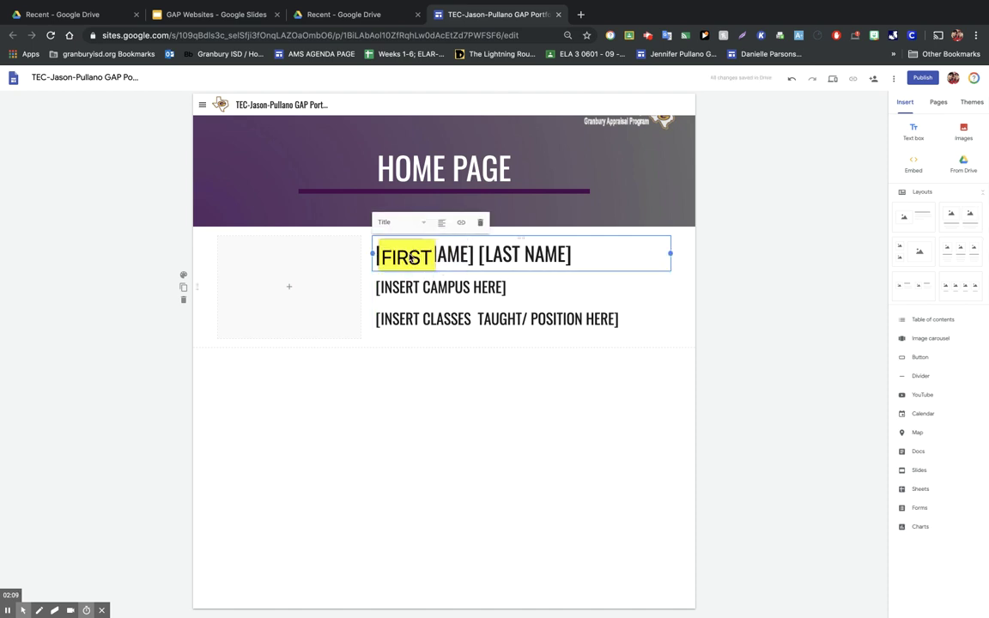
left_click(422, 258)
left_click_drag(580, 260, 346, 256)
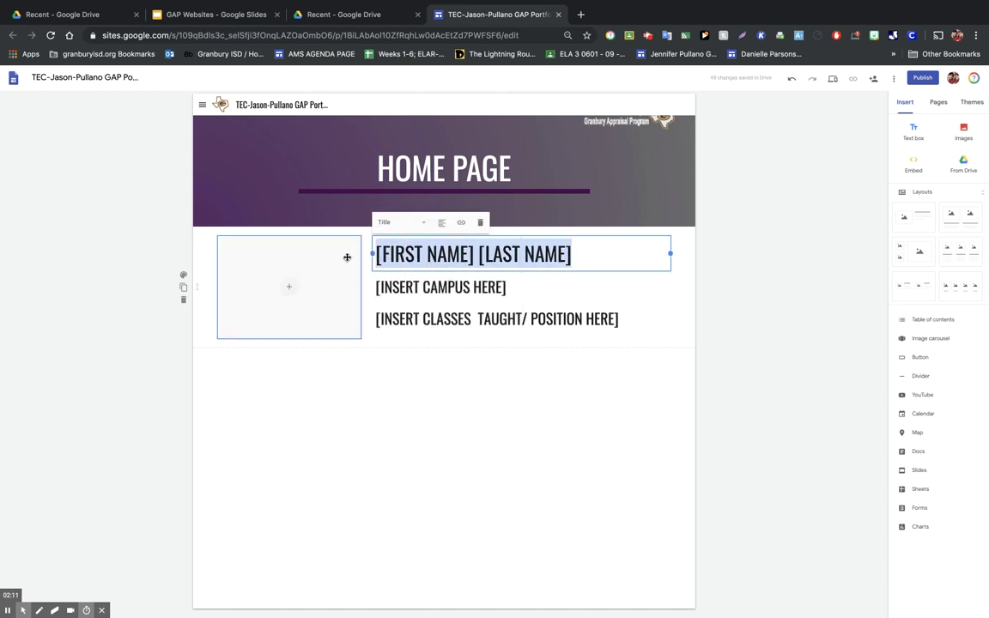
type("JASON PULLANO")
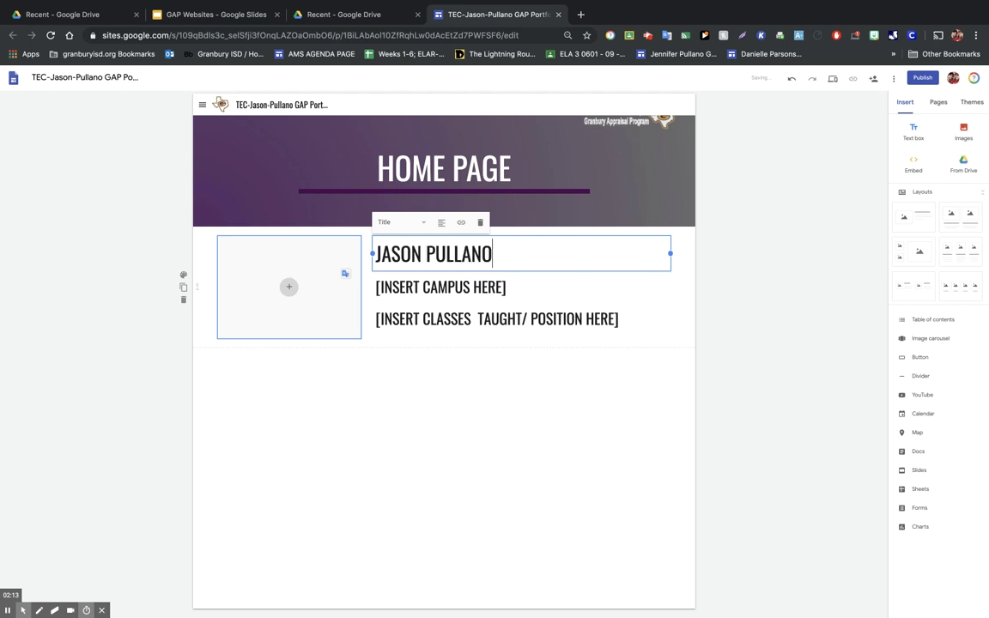
- Fill the campus line with TEC and the position line with TECHNOLOGY IN ACTION
left_click(446, 287)
left_click_drag(515, 289, 363, 288)
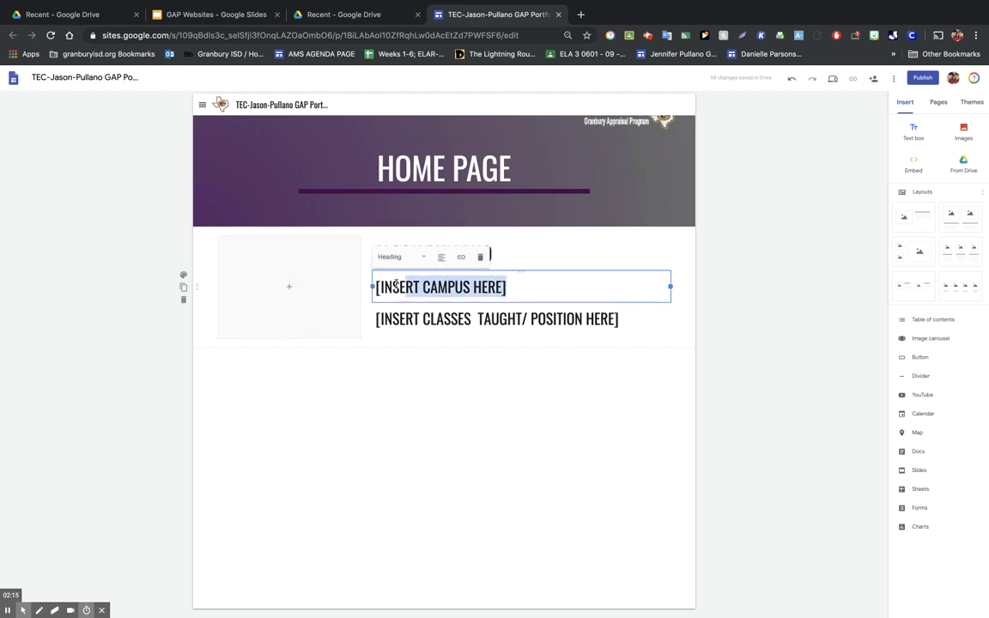
type("TEC")
key("BackSpace")
key("BackSpace")
key("BackSpace")
triple_click(368, 320)
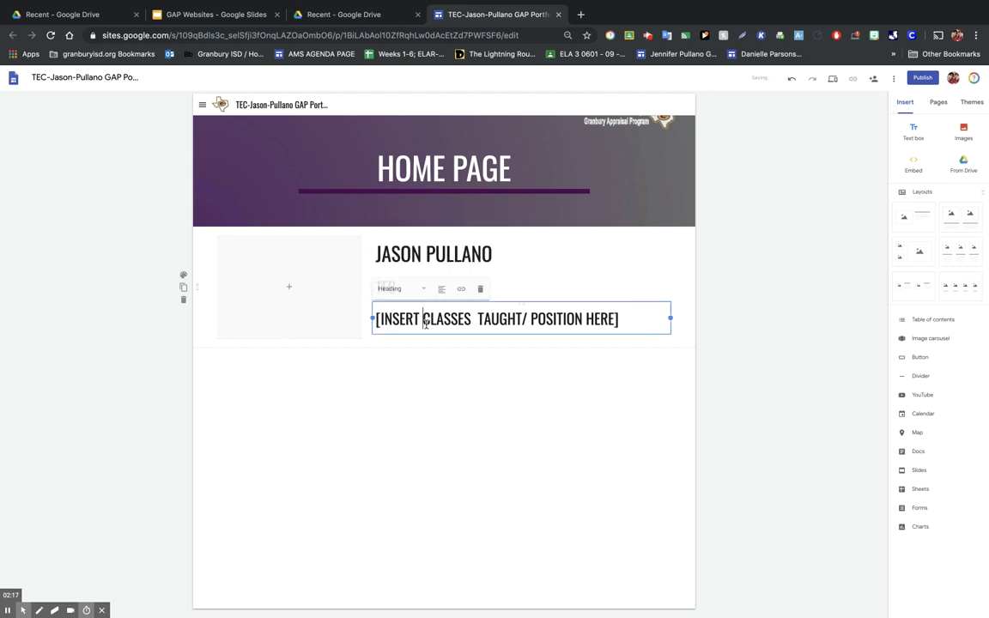
type("TECH")
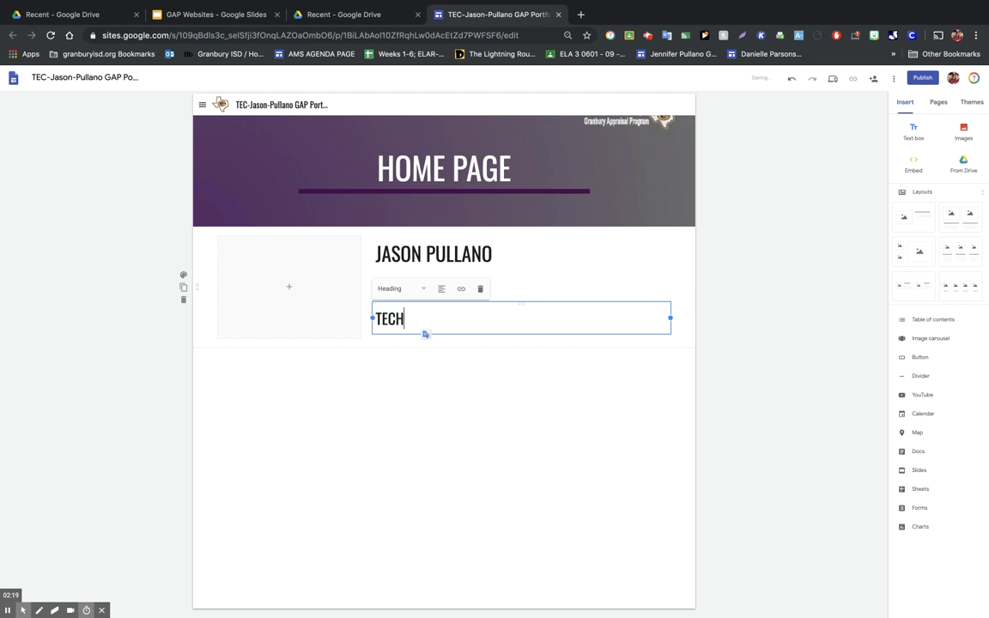
type("NOLOGY IN ACTION")
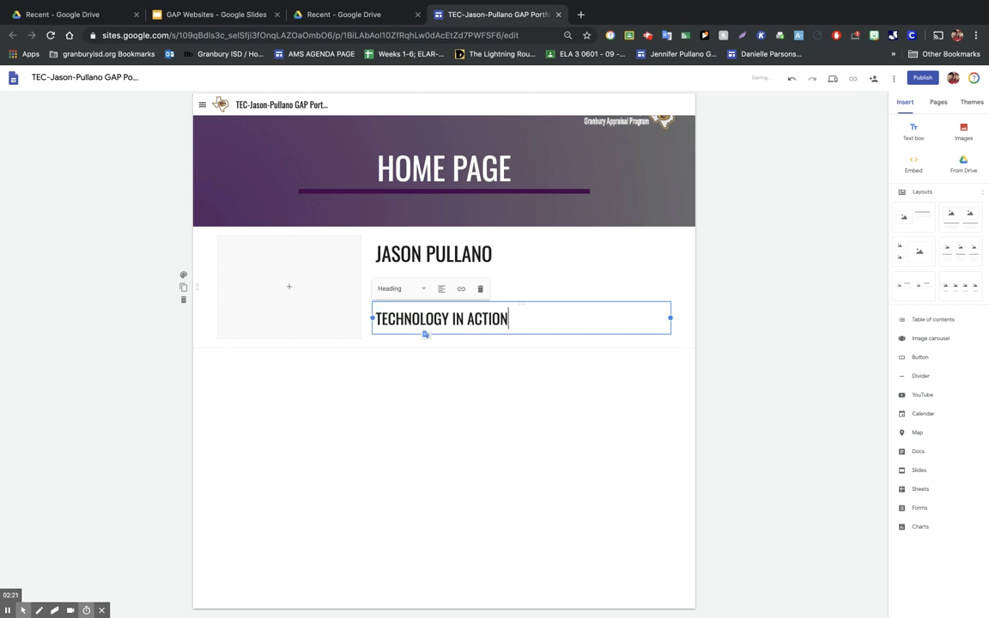
left_click(775, 317)
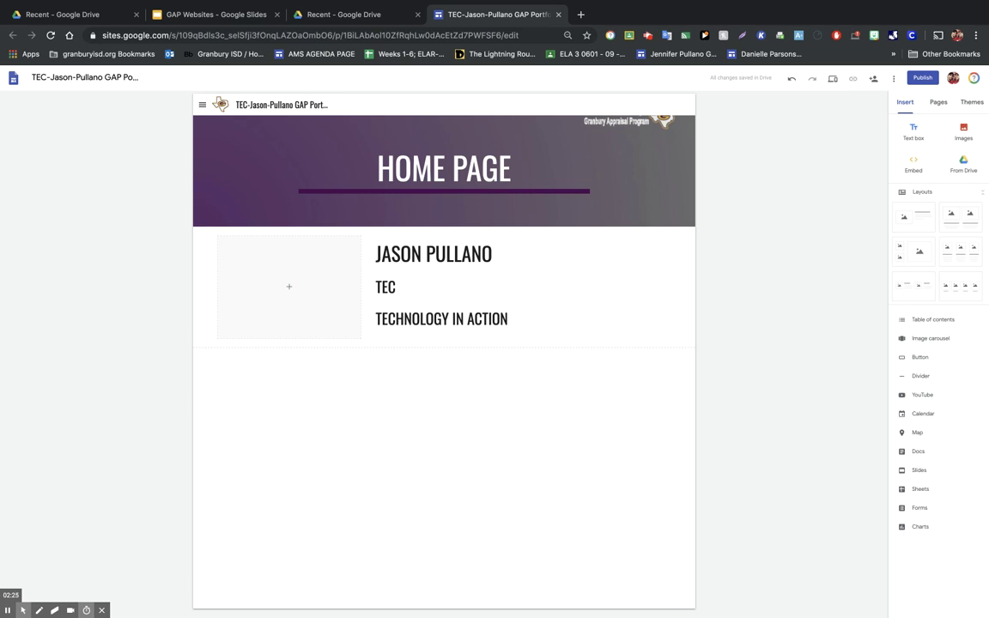
- Make the name line a Heading and center the TEC line
left_click(403, 248)
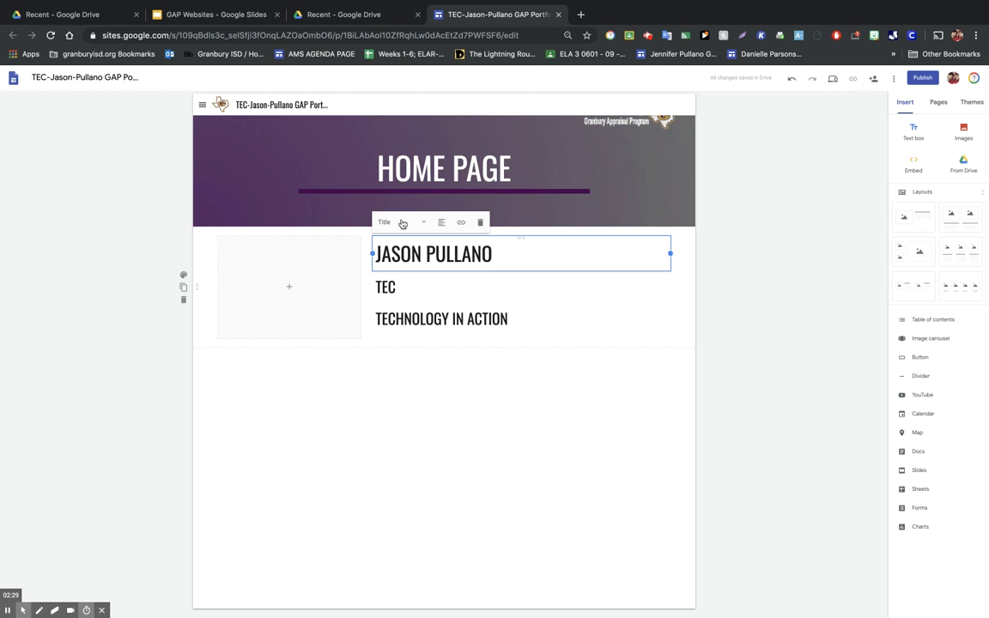
left_click(402, 222)
left_click(404, 257)
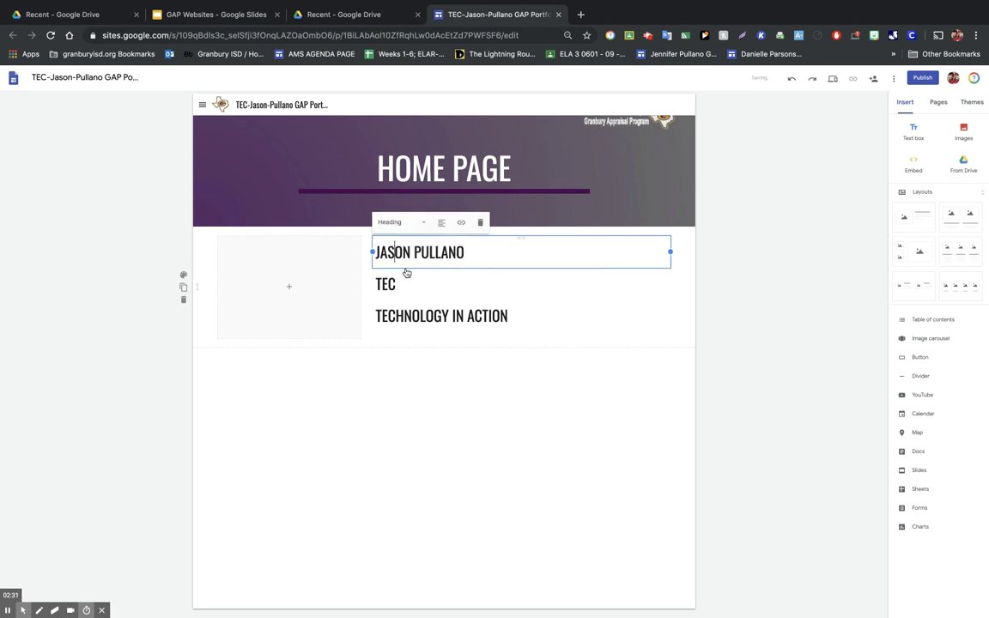
left_click(400, 286)
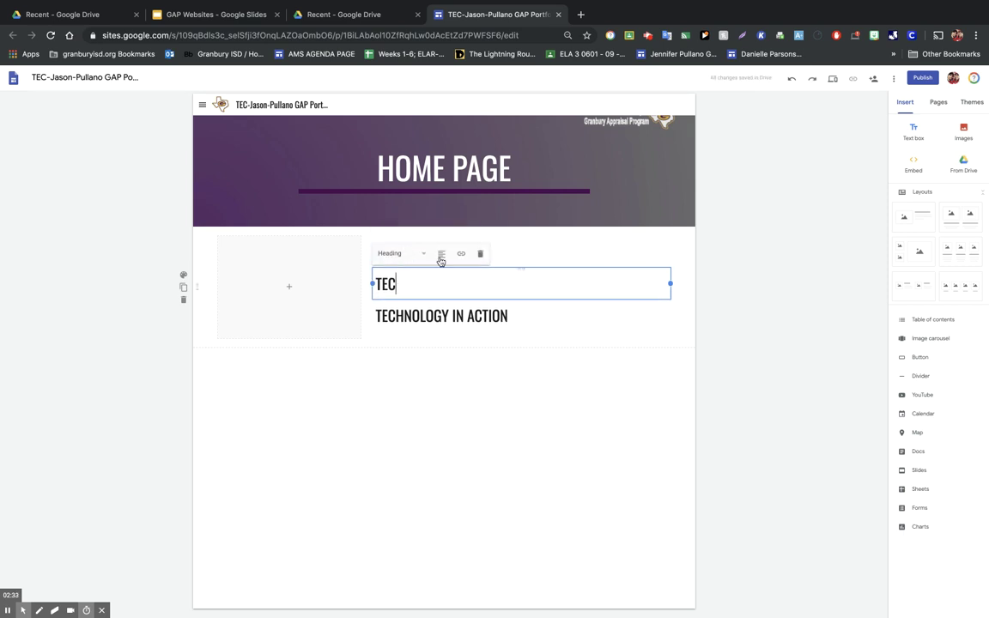
left_click(441, 254)
left_click(445, 295)
left_click(442, 254)
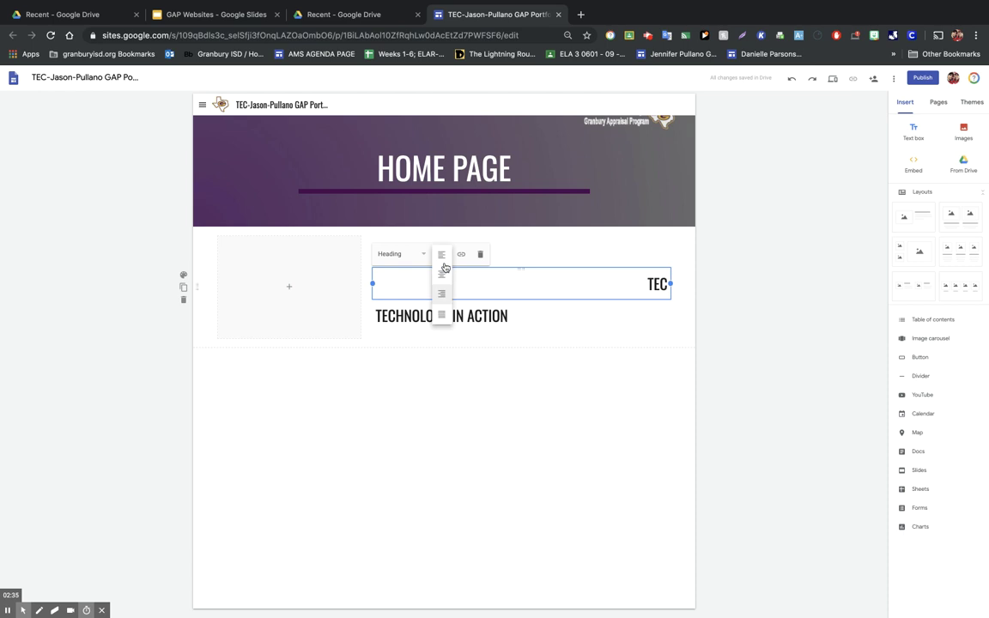
left_click(444, 289)
left_click(442, 260)
left_click(441, 283)
- Enlarge the image placeholder beside the text to about 303x288, leaving it empty
left_click(346, 327)
left_click_drag(360, 338, 477, 482)
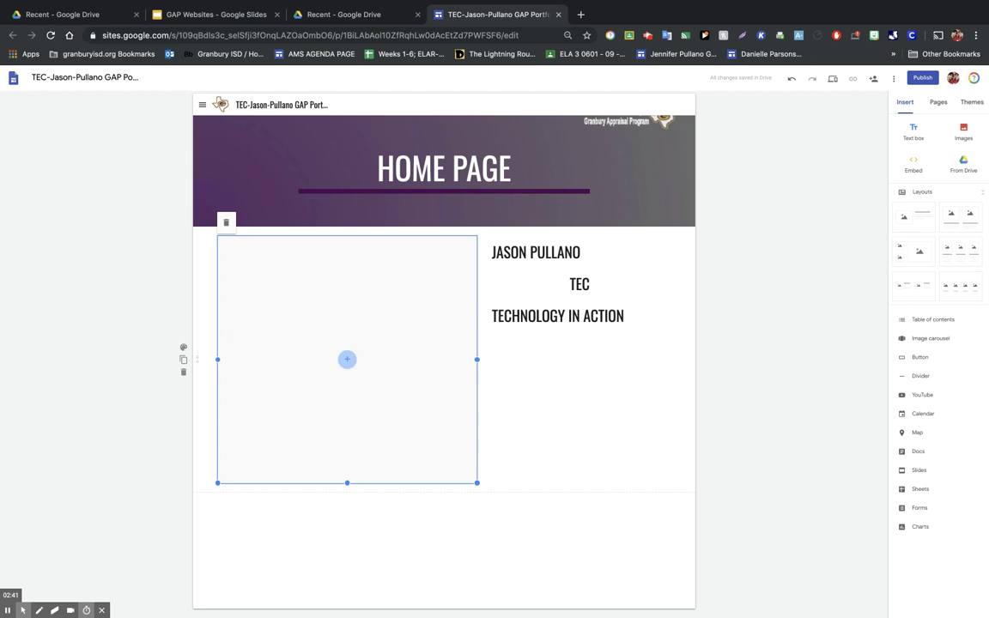
left_click(347, 359)
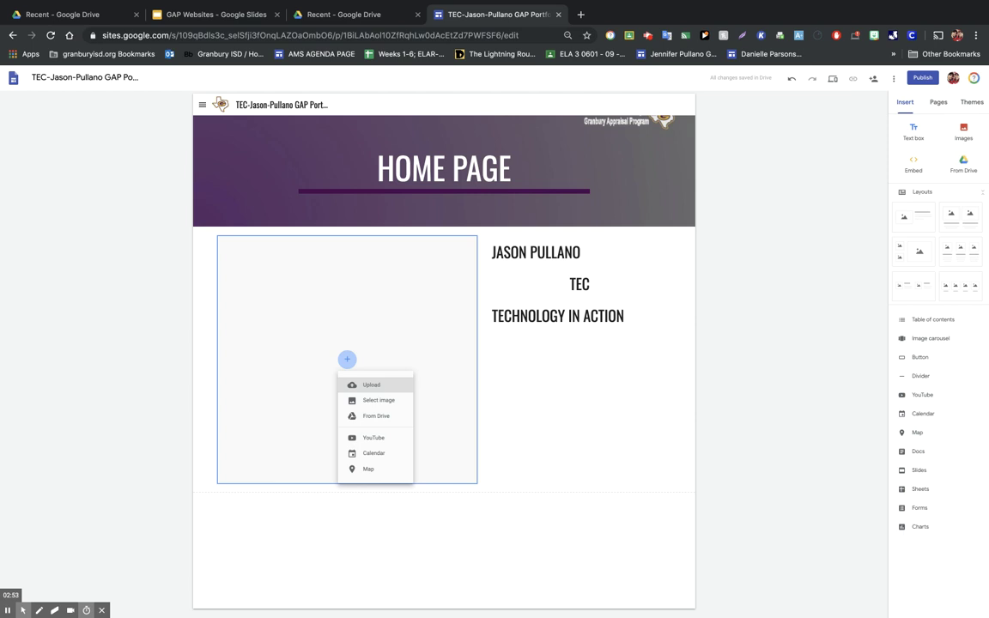
left_click(712, 405)
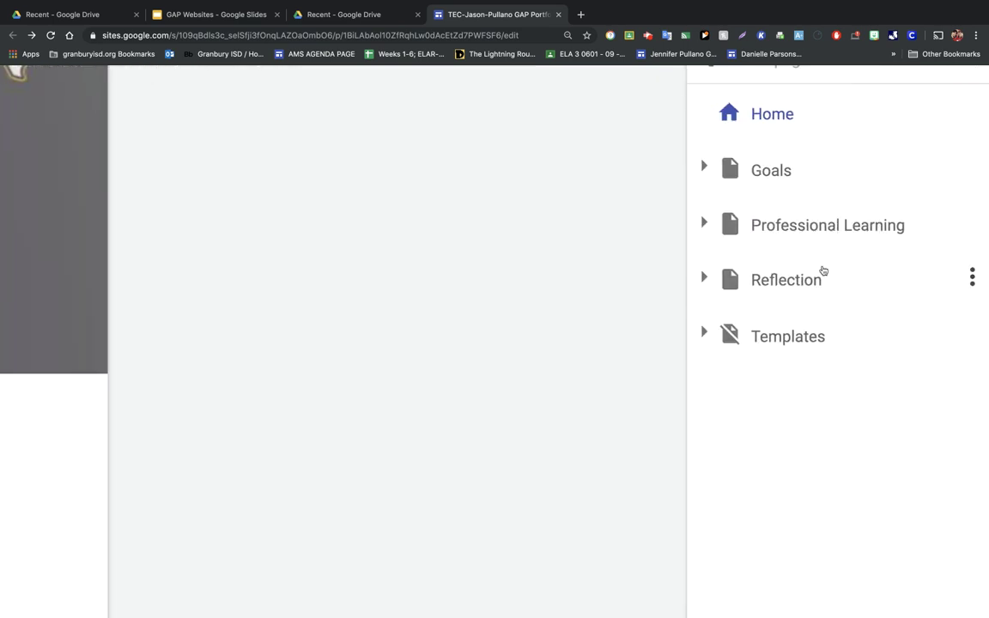
scroll(821, 271, "up", 2)
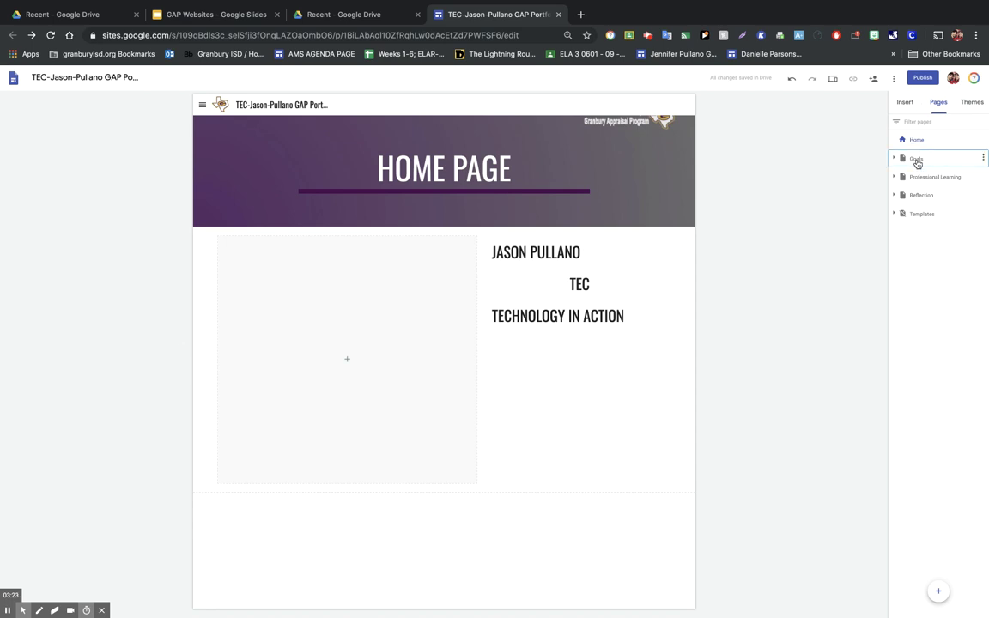
- Open Goals, expand its yearly subpages, and go to the 2019-2020 Goals subpage
left_click(916, 158)
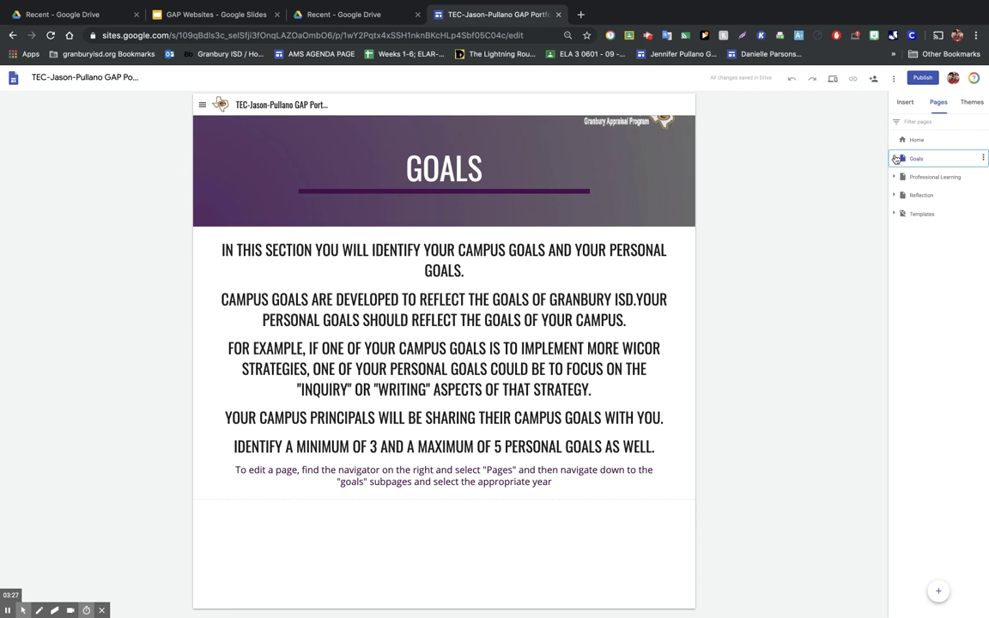
left_click(894, 160)
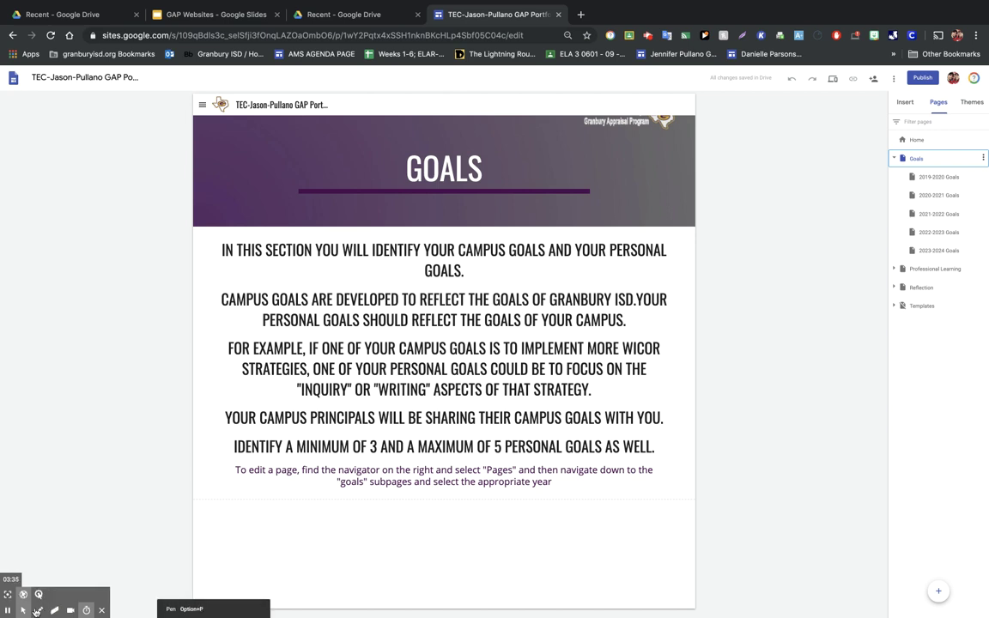
left_click(9, 595)
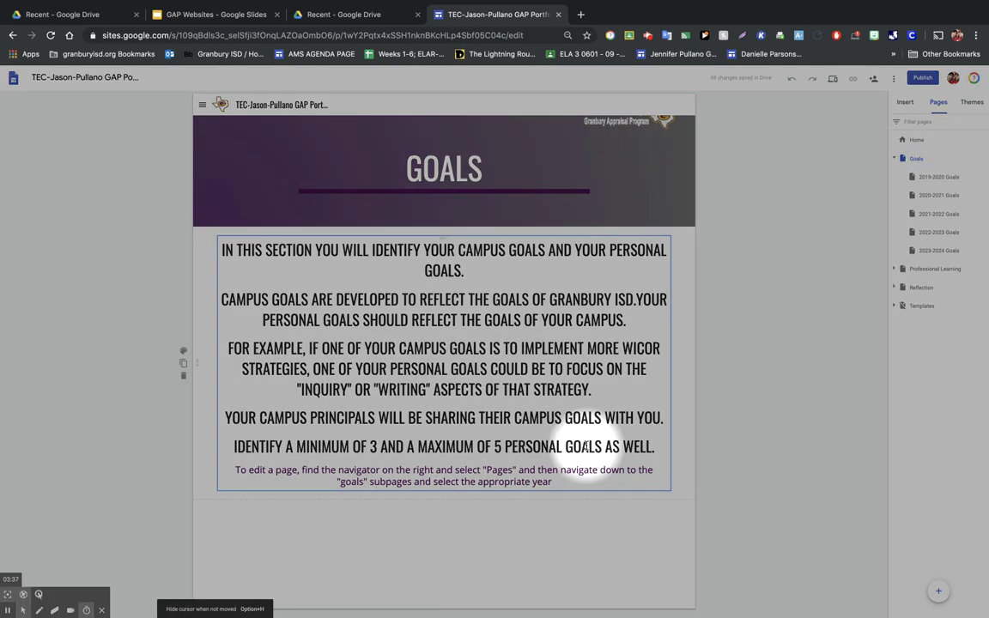
left_click(937, 177)
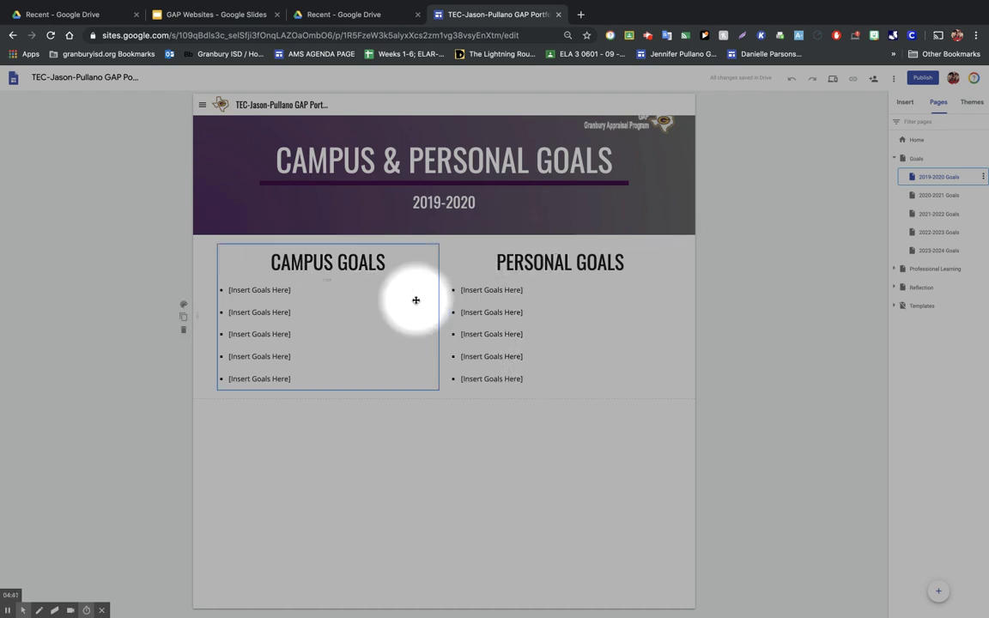
- Open the 2019-2020 Professional Learning subpage and select the first Learning Opportunity placeholder
left_click(894, 158)
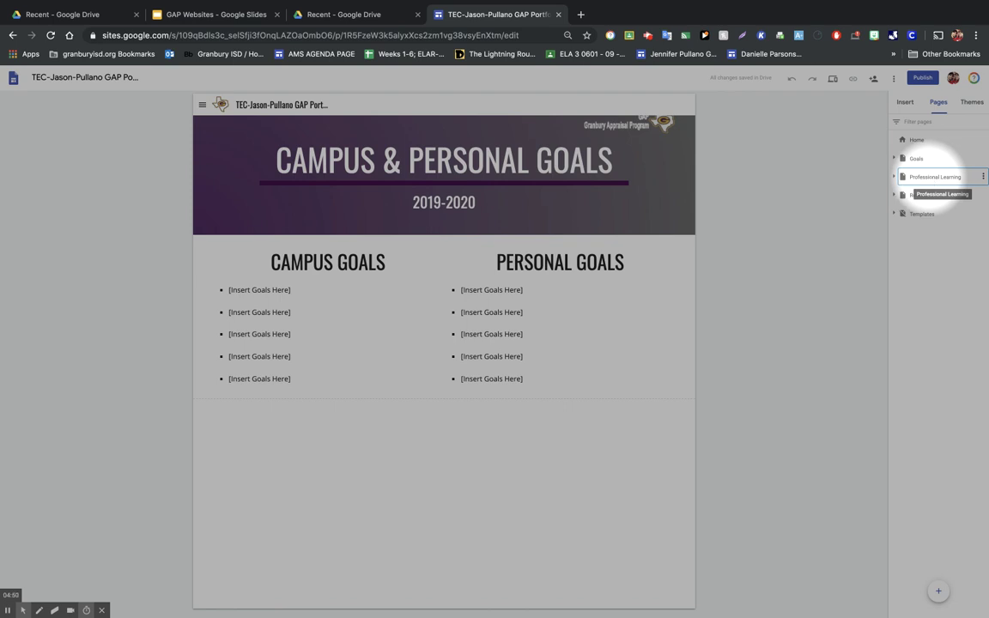
left_click(895, 177)
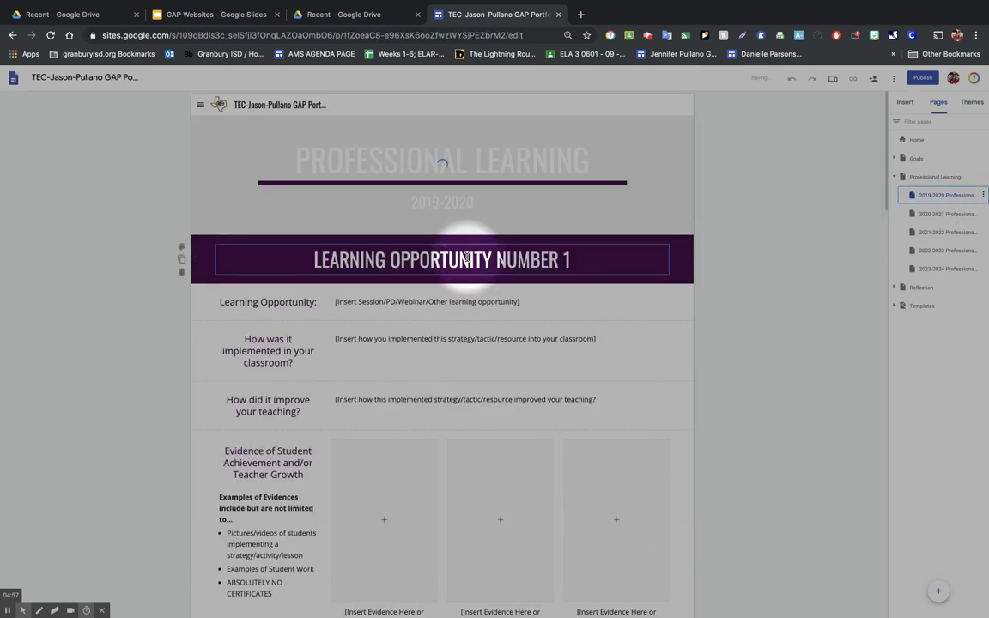
scroll(485, 298, "down", 1)
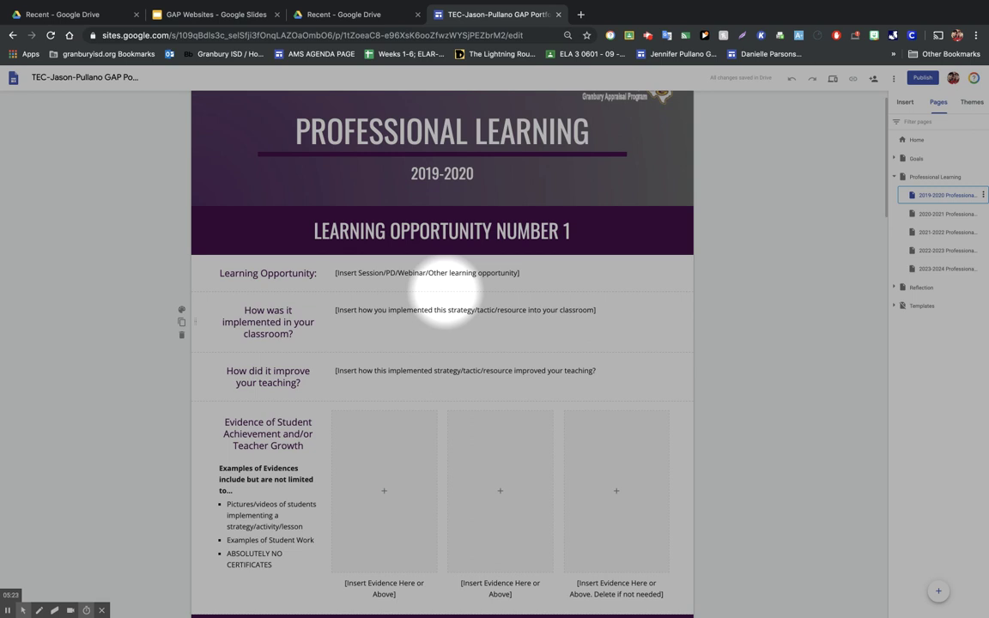
left_click(394, 275)
triple_click(366, 273)
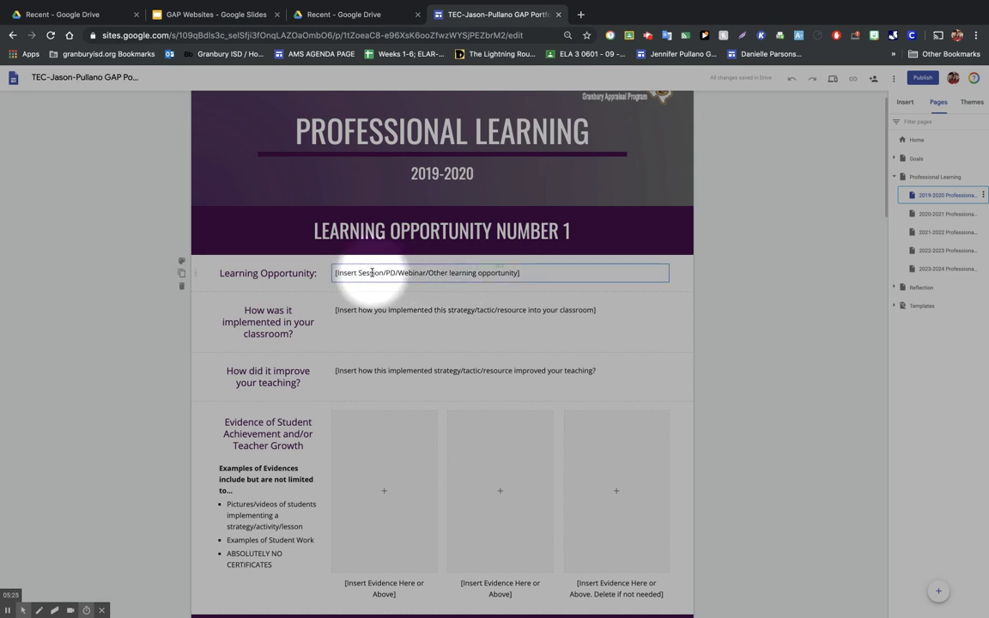
- Enter 'Hype up your lessons with HyperDocs - a session from #Teach4Gr8ness' as Learning Opportunity 1
type("H")
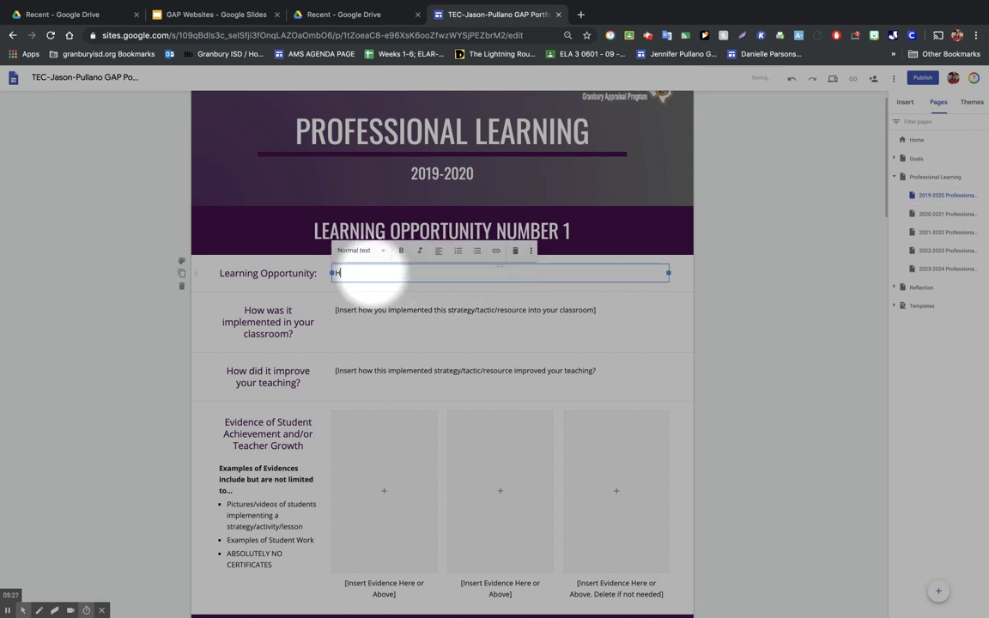
type("ype up your lessons with Hyper")
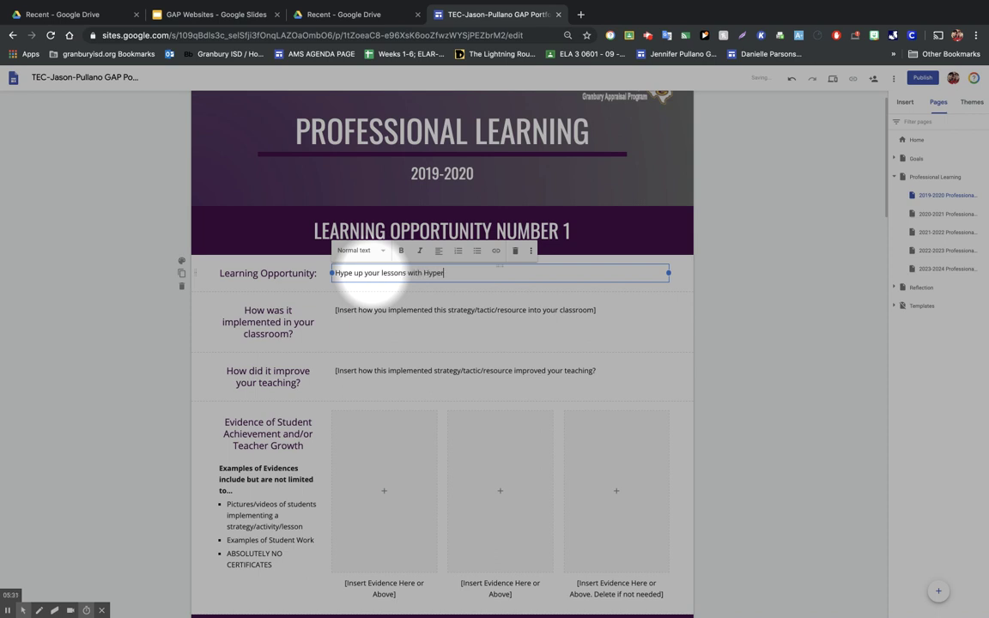
type("Docs - a session from #Teach4Gr8ness")
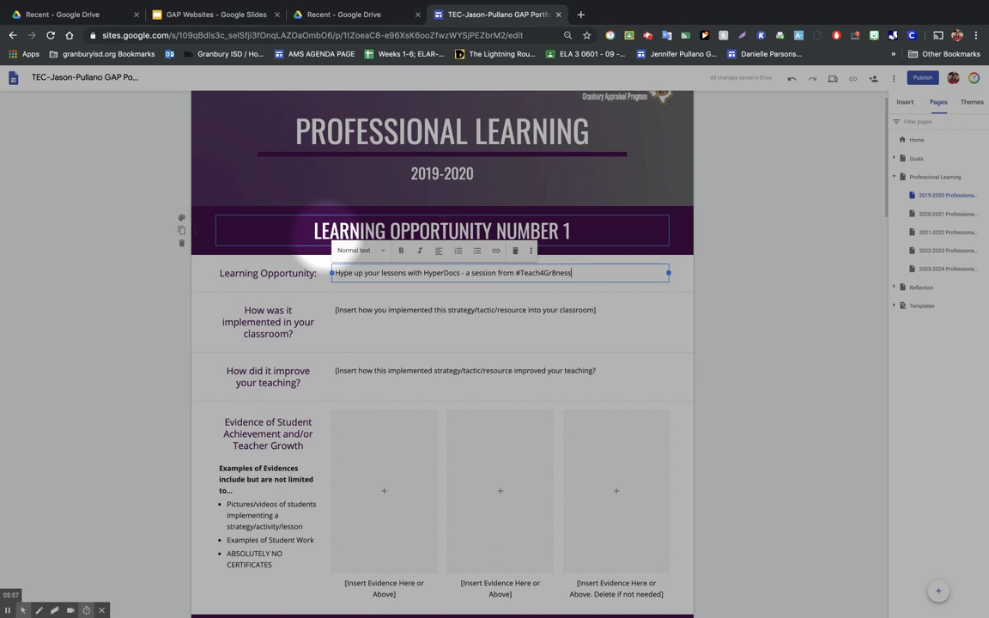
left_click(342, 303)
triple_click(346, 307)
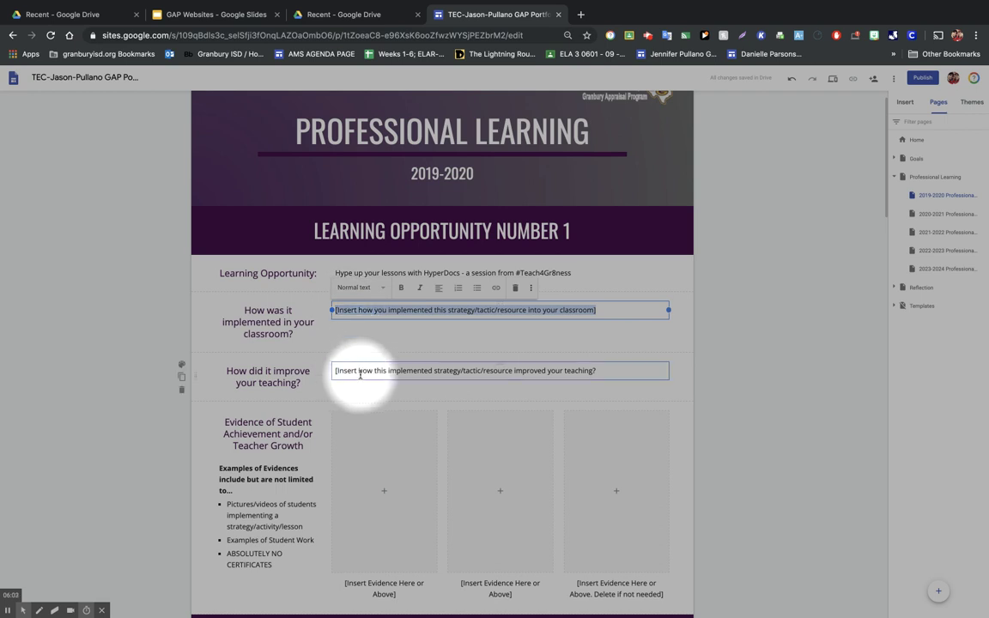
scroll(361, 374, "down", 2)
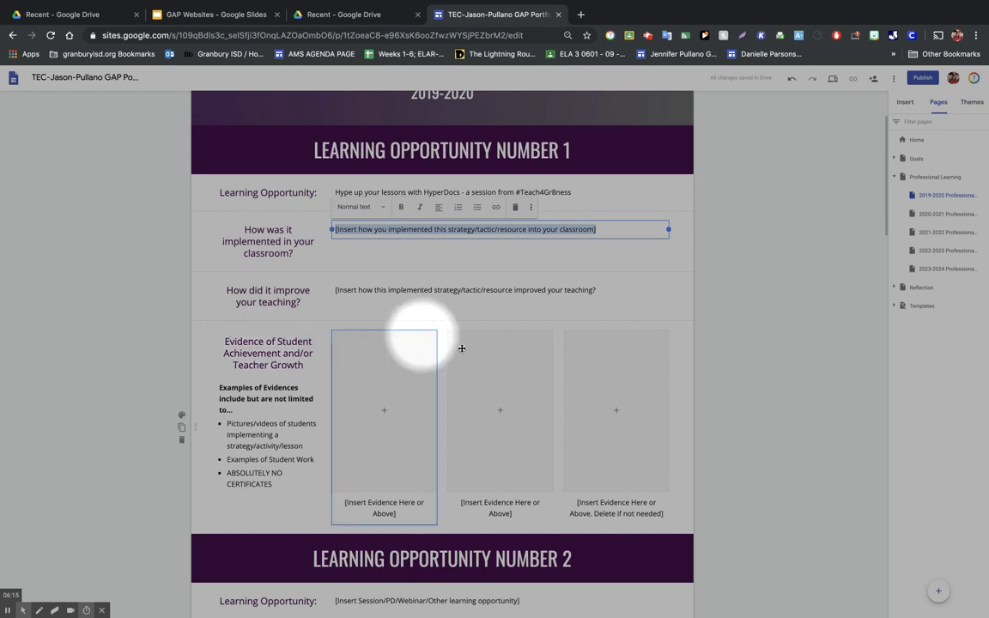
left_click(698, 358)
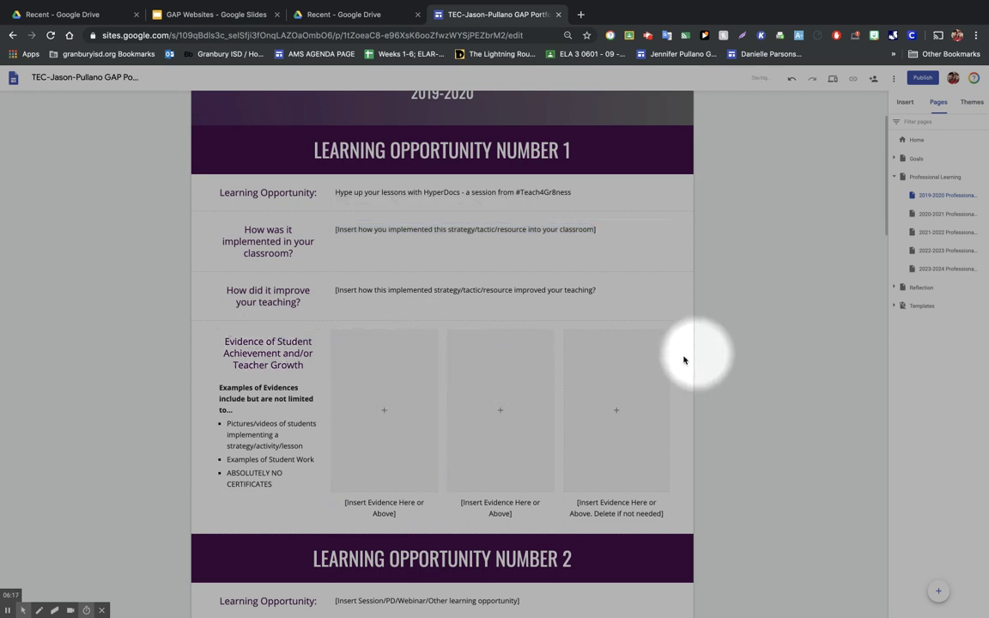
mouse_move(23, 610)
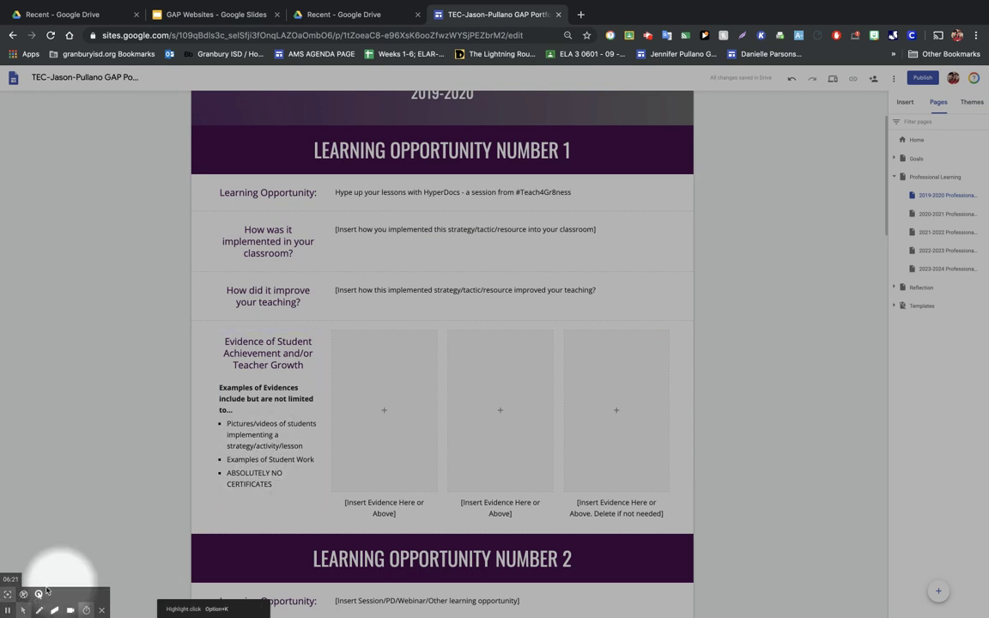
left_click(8, 594)
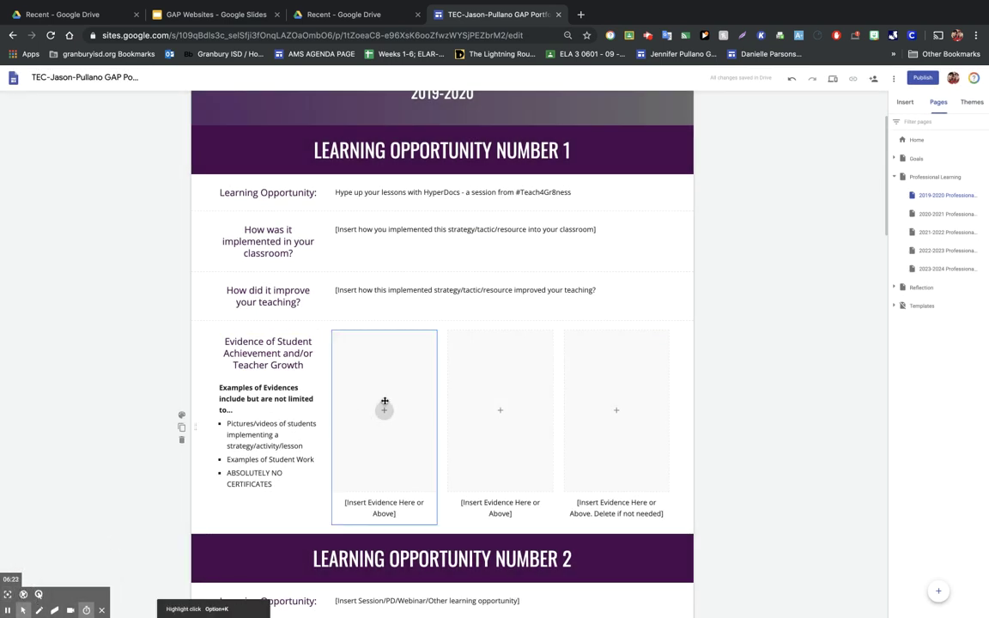
left_click(385, 412)
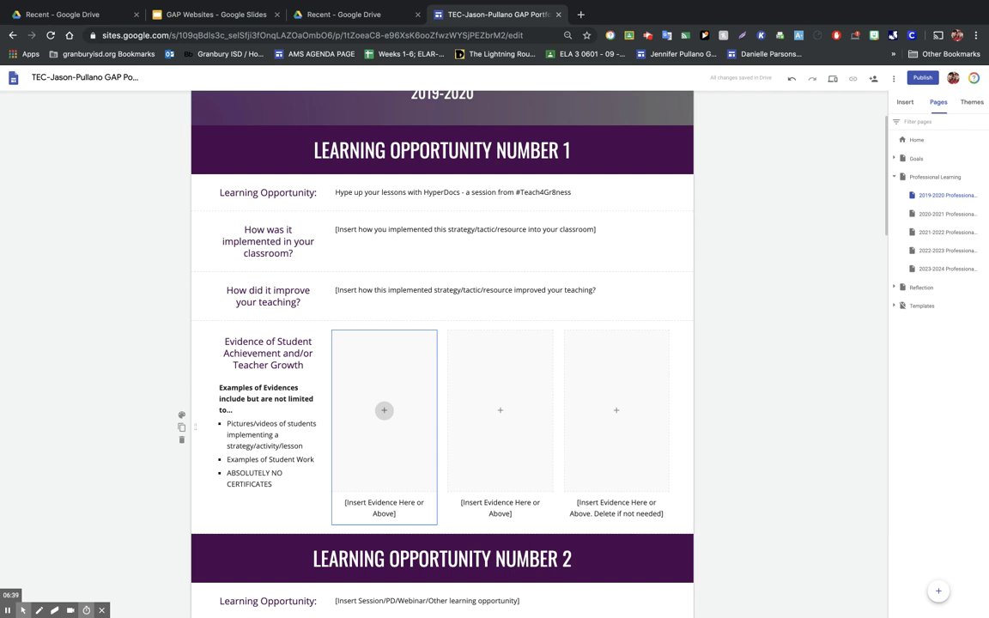
- Replace the second Learning Opportunity placeholder with 'Professional Learning Community: #EdTechChat'
scroll(412, 408, "down", 4)
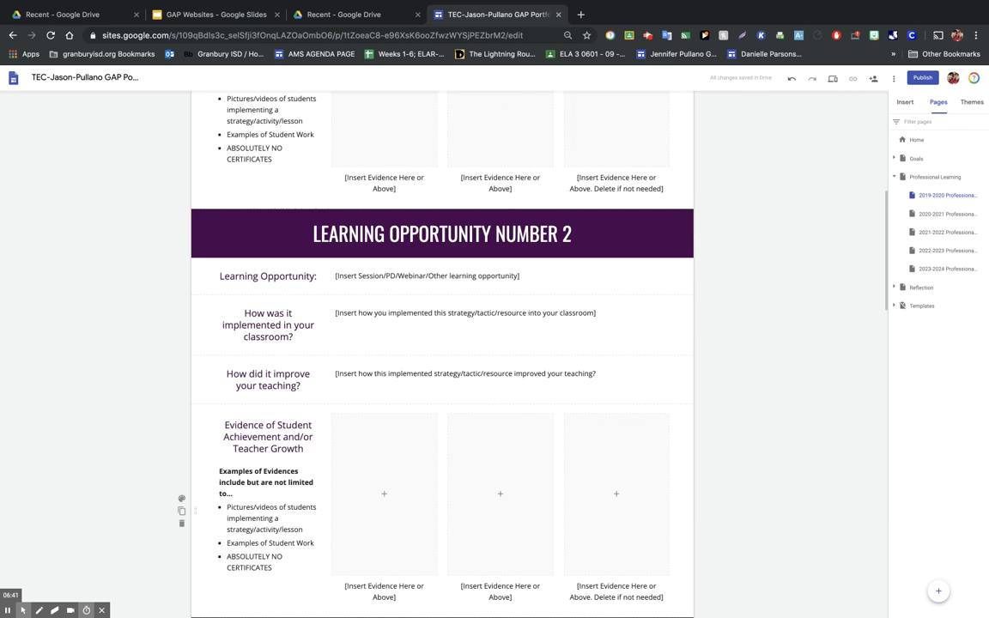
left_click(399, 274)
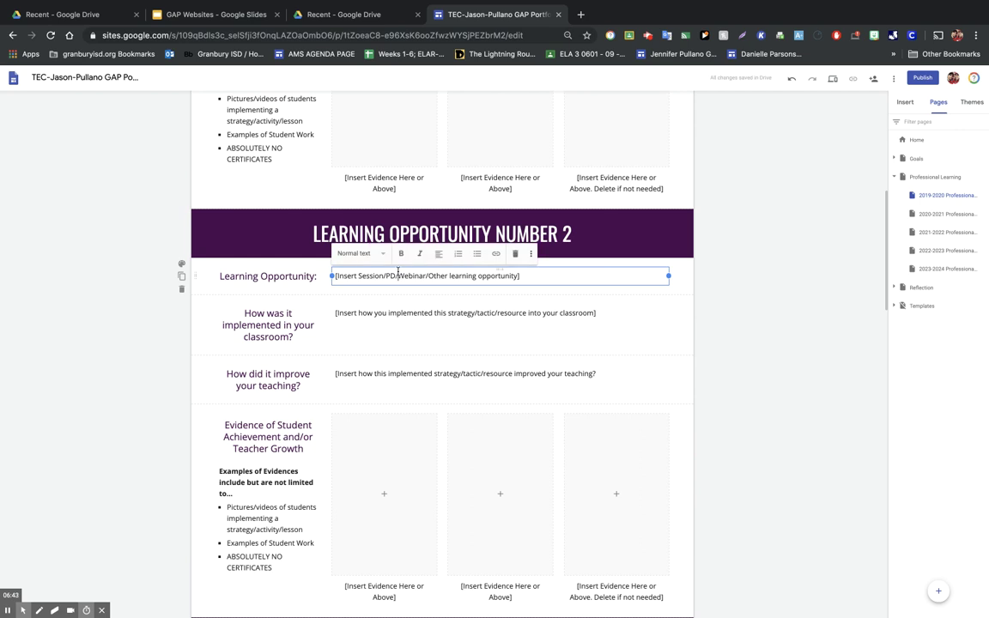
triple_click(394, 273)
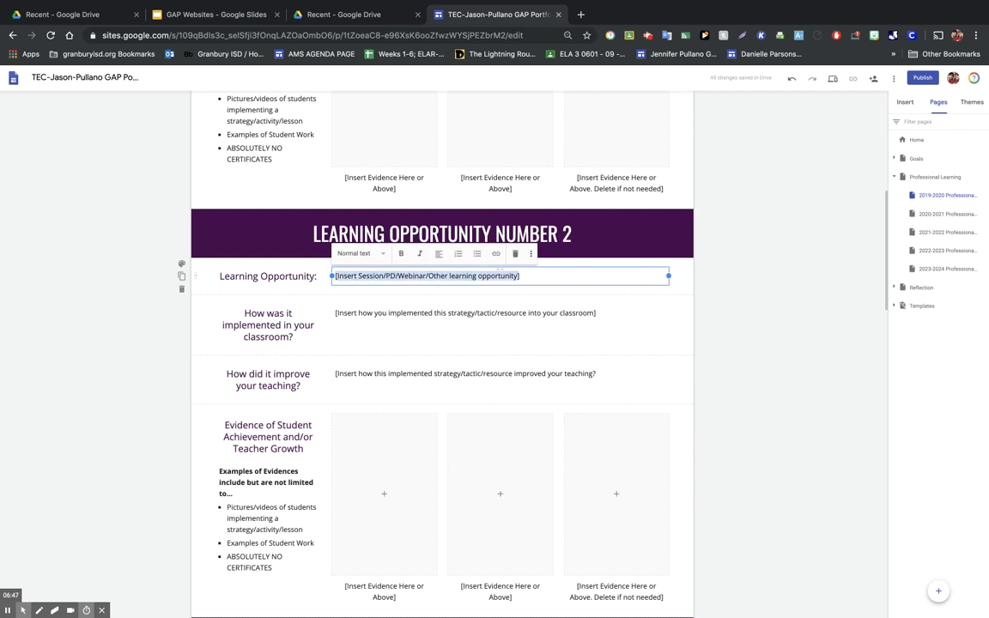
type("Professional ")
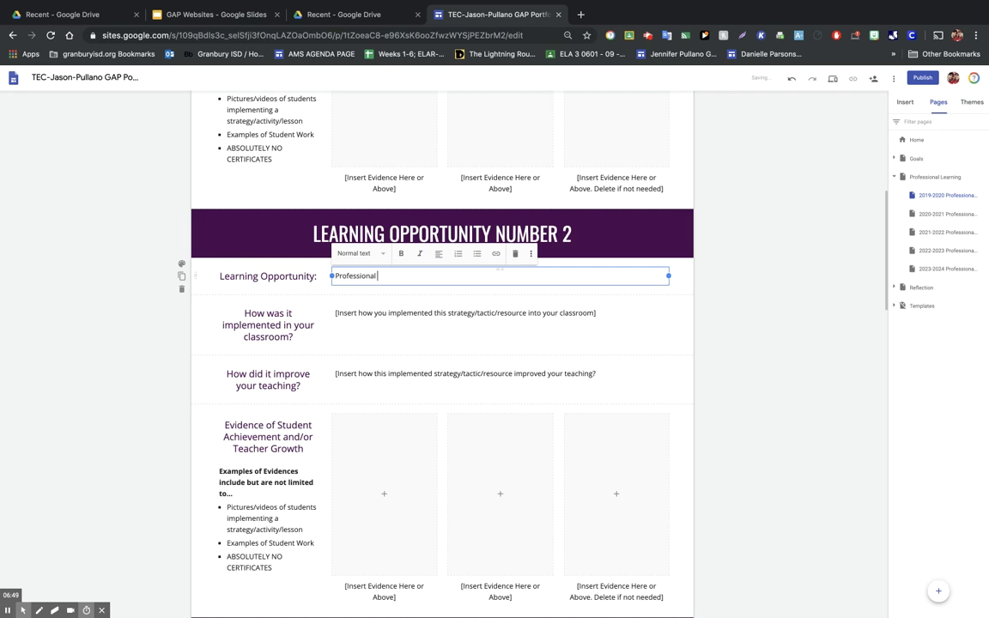
type("Learning Community: #EdTechChat")
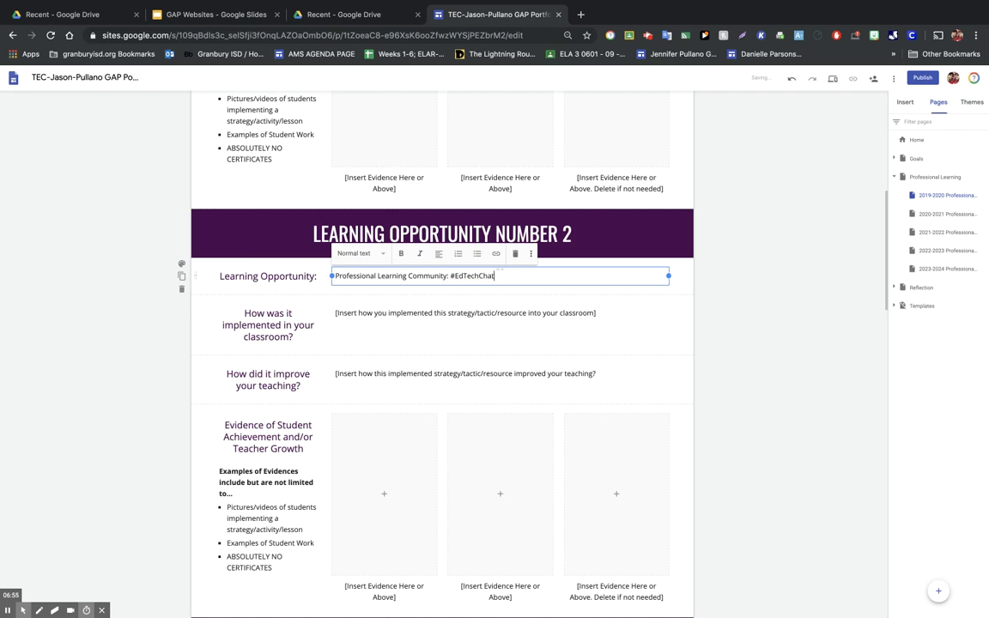
left_click(798, 321)
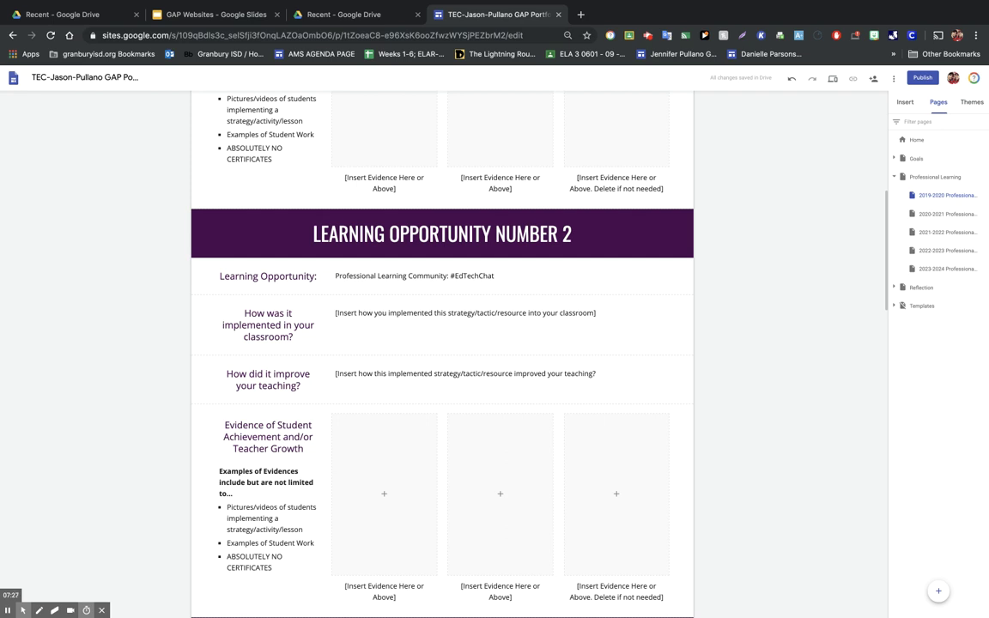
- Collapse Professional Learning and expand Reflection to list 2019-2020 through 2023-2024 Reflection pages
scroll(443, 343, "down", 5)
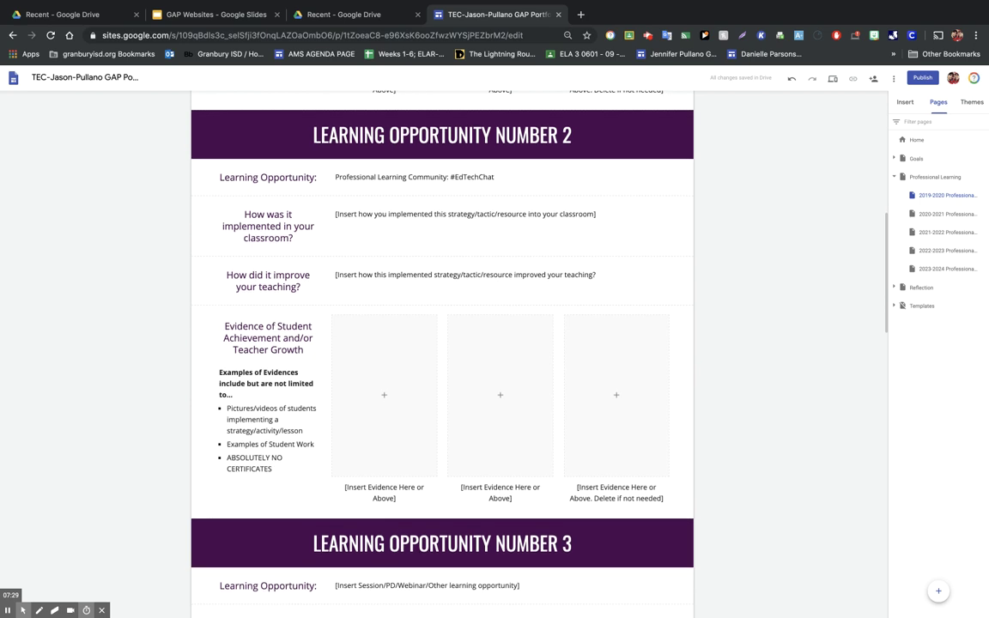
scroll(442, 344, "down", 10)
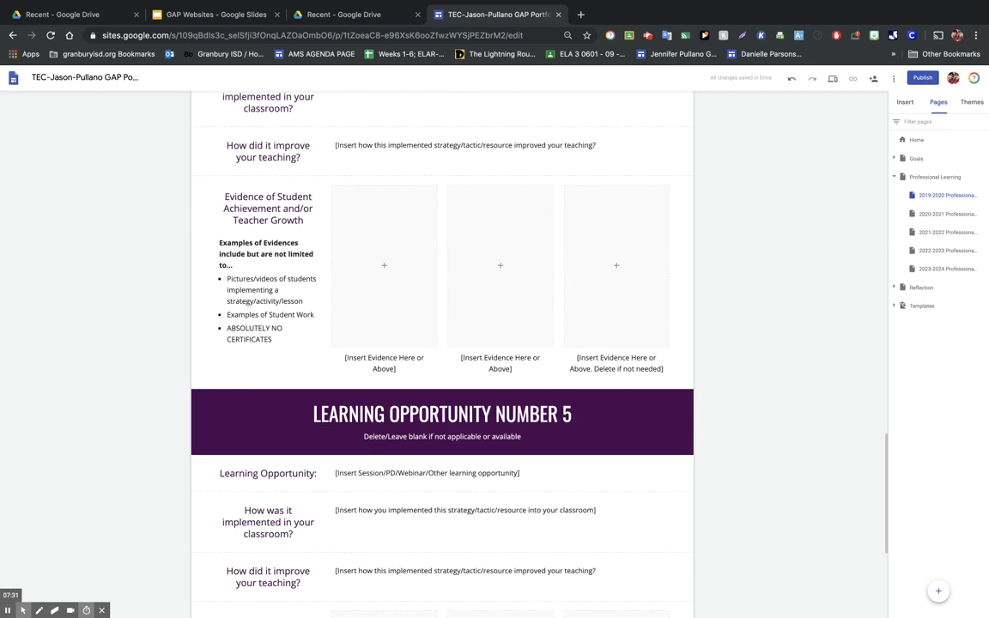
scroll(799, 320, "up", 15)
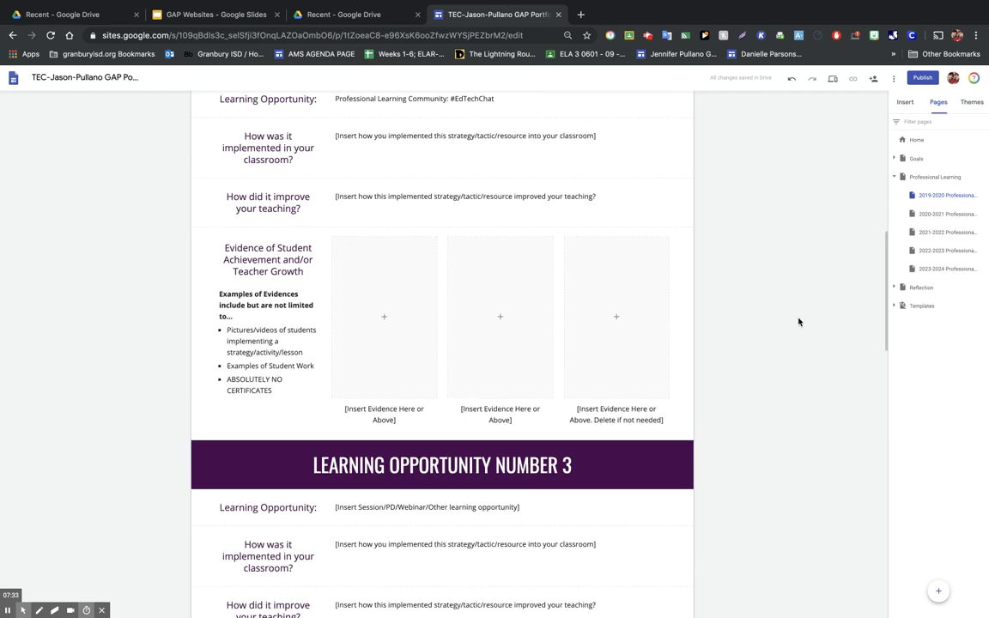
scroll(442, 343, "up", 3)
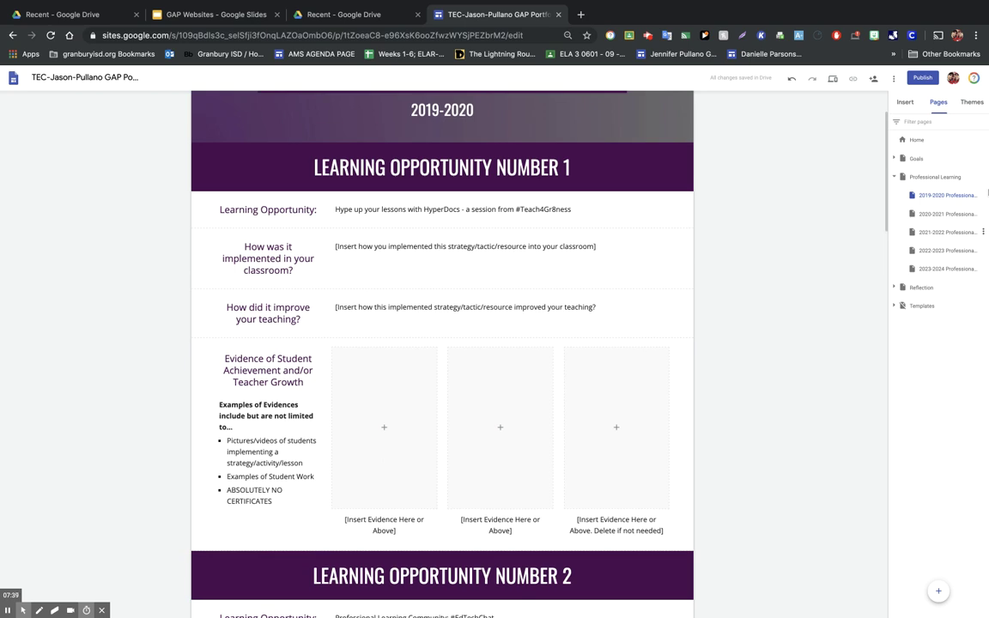
left_click(896, 177)
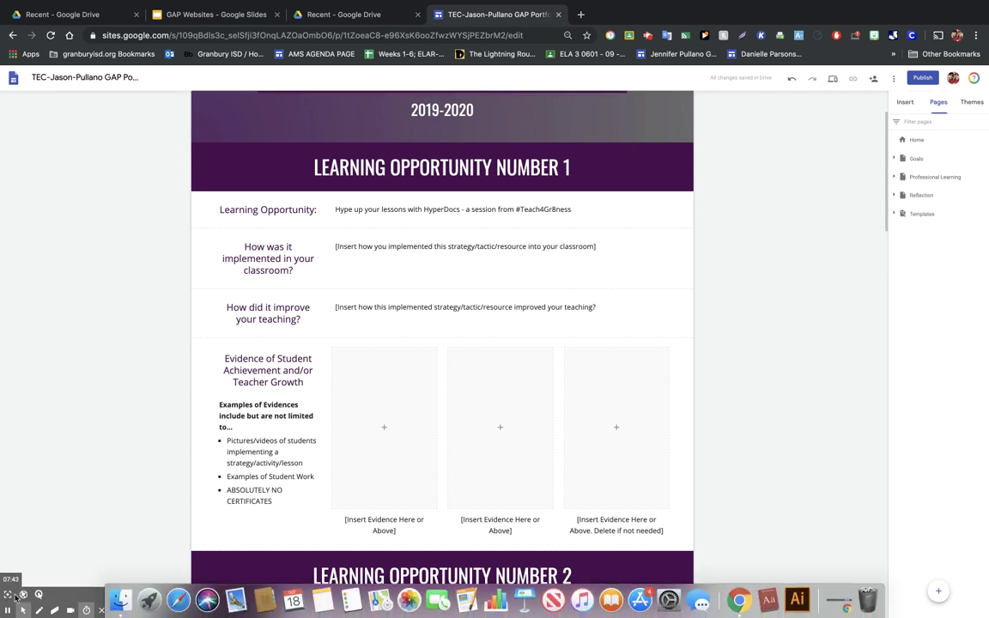
left_click(18, 596)
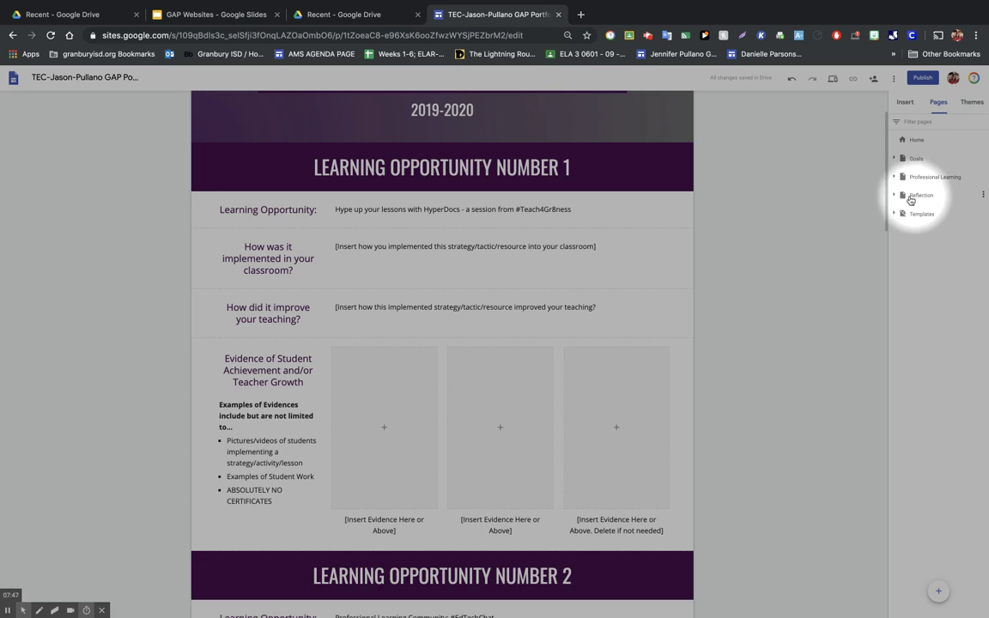
left_click(914, 197)
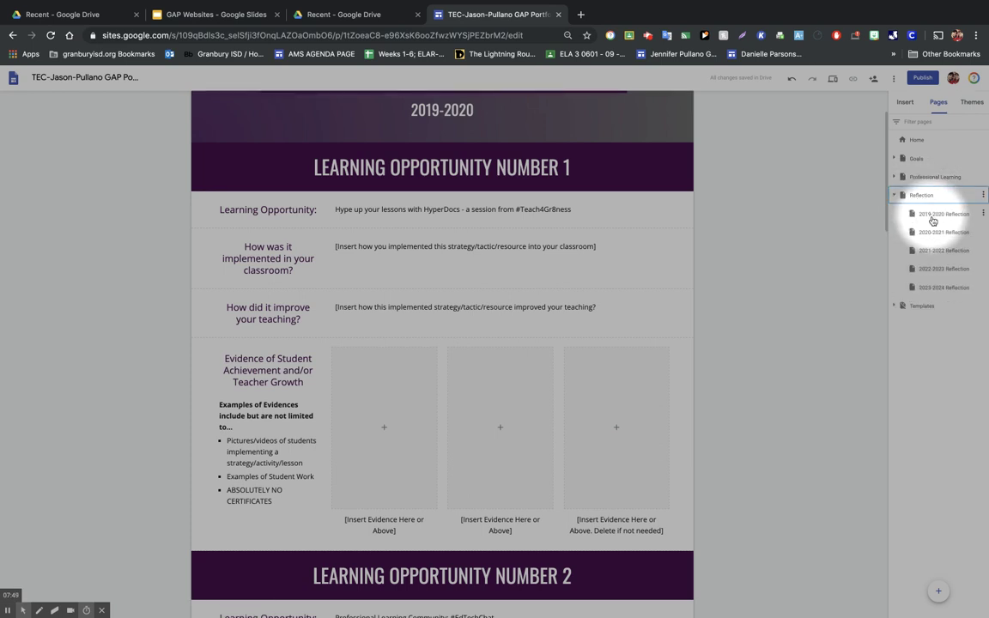
left_click_drag(934, 220, 937, 230)
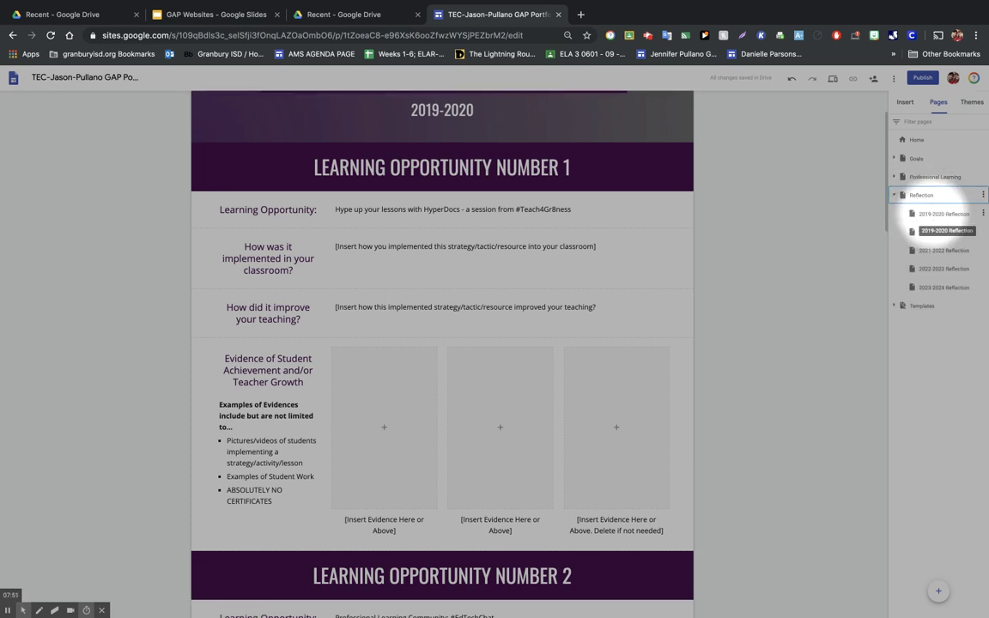
- Open the 2019-2020 Reflection page, then collapse the Reflection page list
left_click(924, 219)
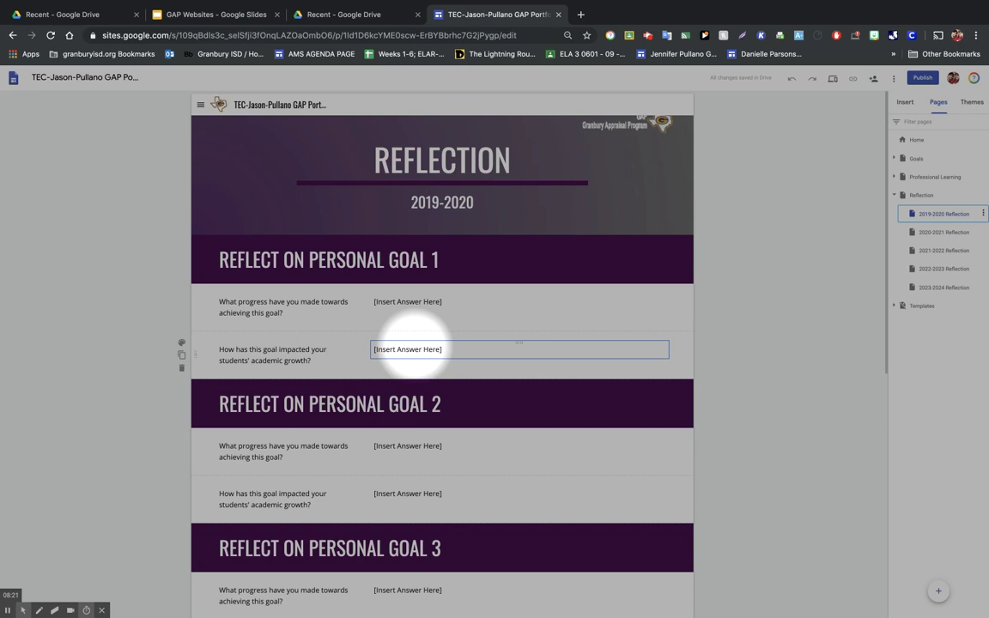
left_click(895, 196)
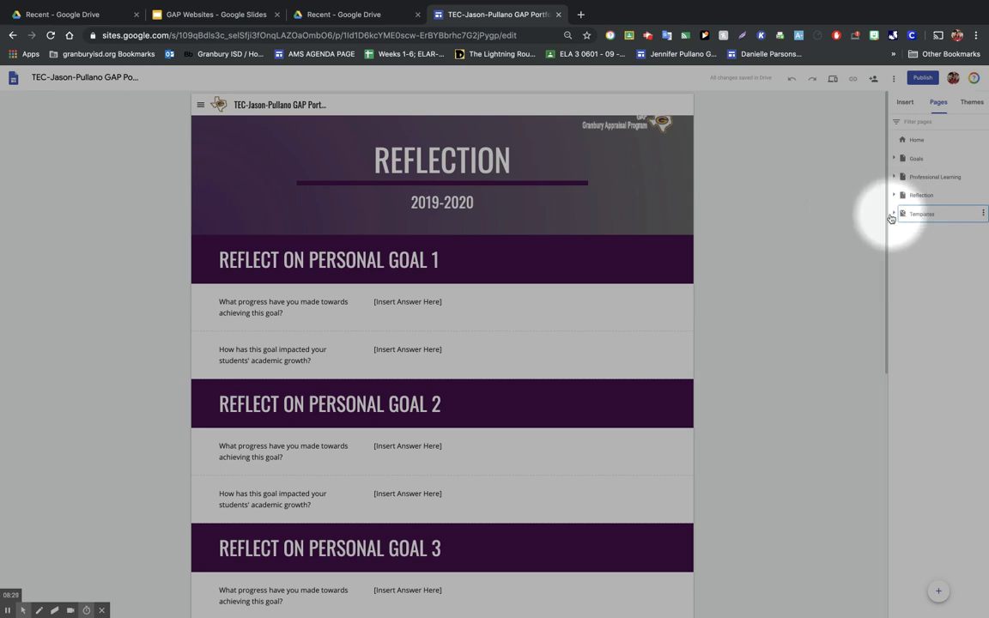
- Expand Templates in the page list and bring up the Publish your site dialog
left_click(896, 214)
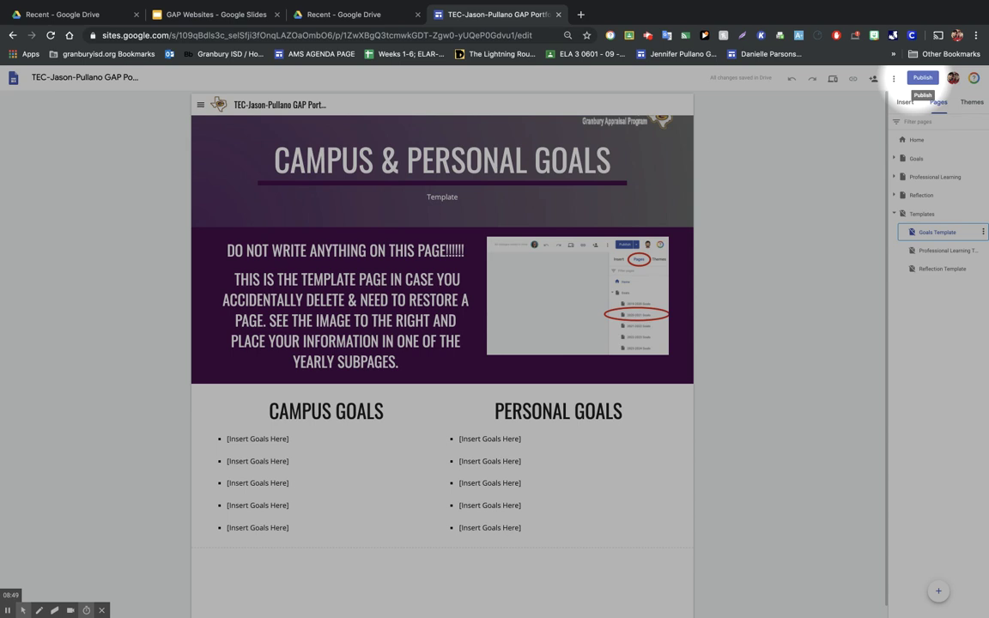
left_click(923, 77)
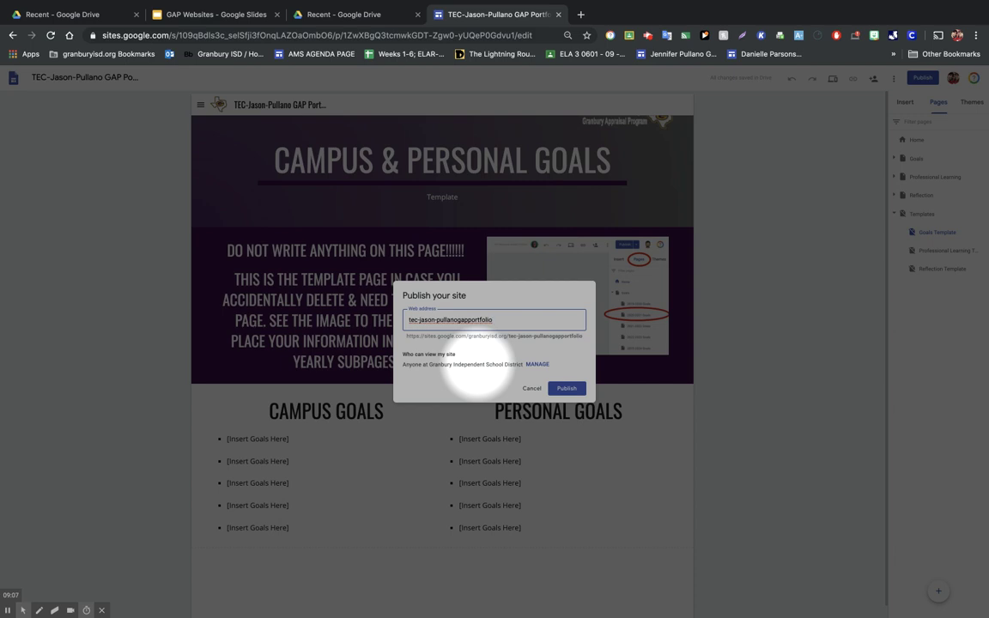
- Publish the site with its prefilled address, viewable by Granbury Independent School District
left_click(566, 388)
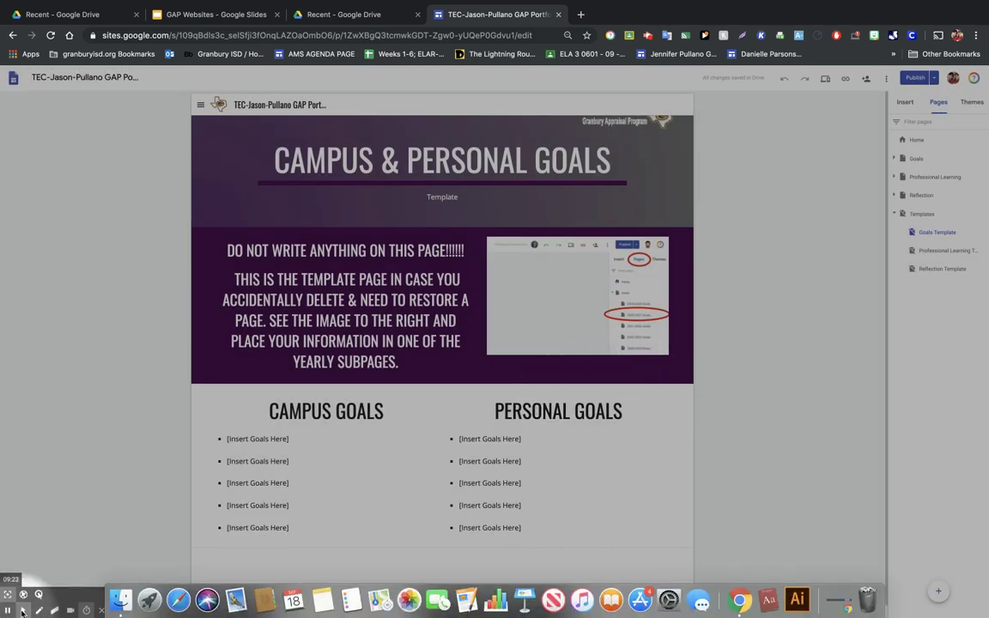
left_click(9, 596)
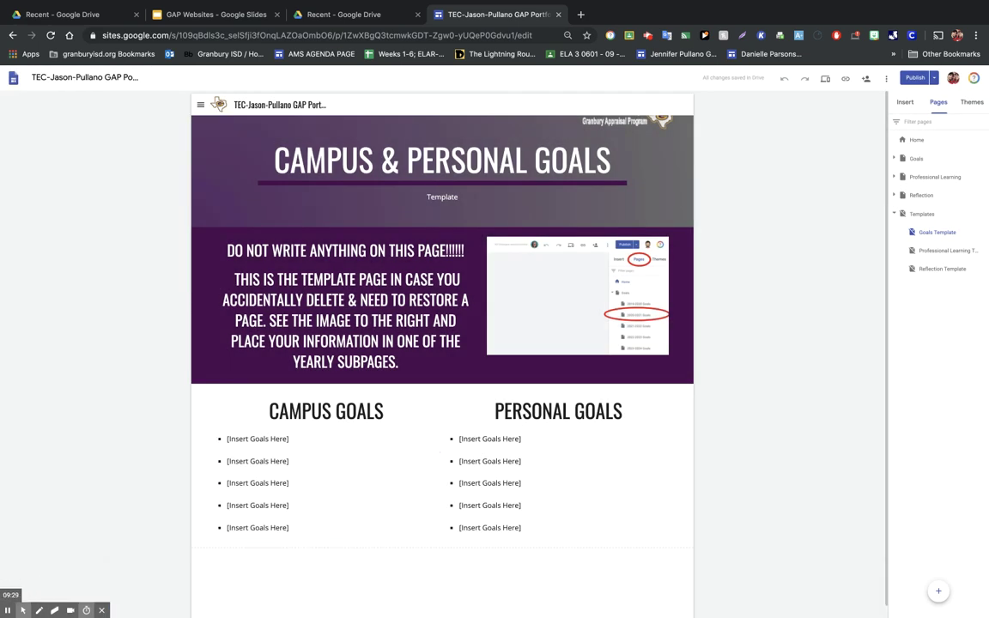
- Delete the empty image placeholder and the name and title text section from Home
left_click(916, 139)
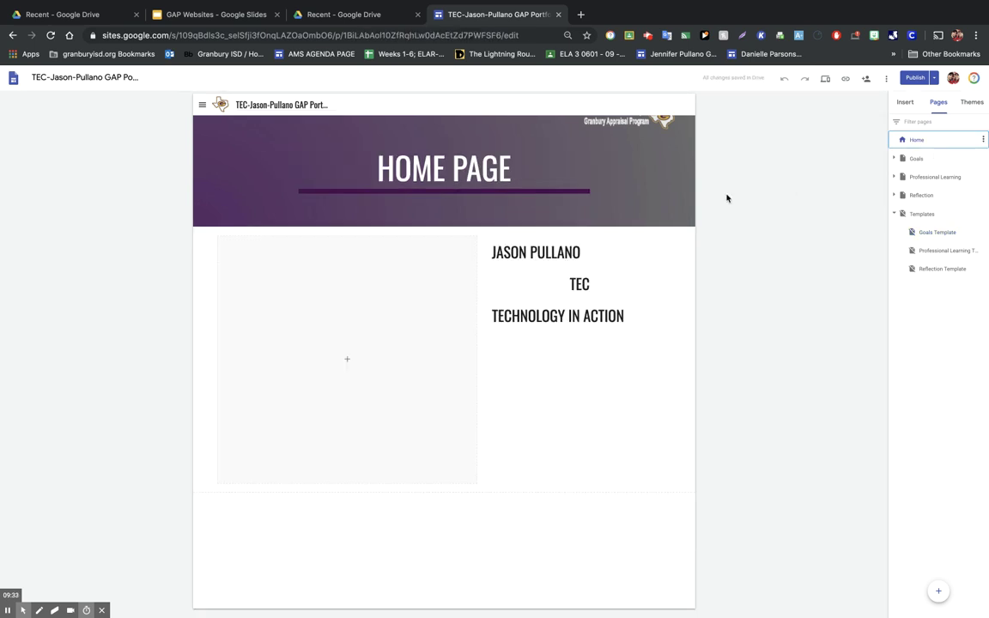
left_click(514, 171)
left_click(250, 334)
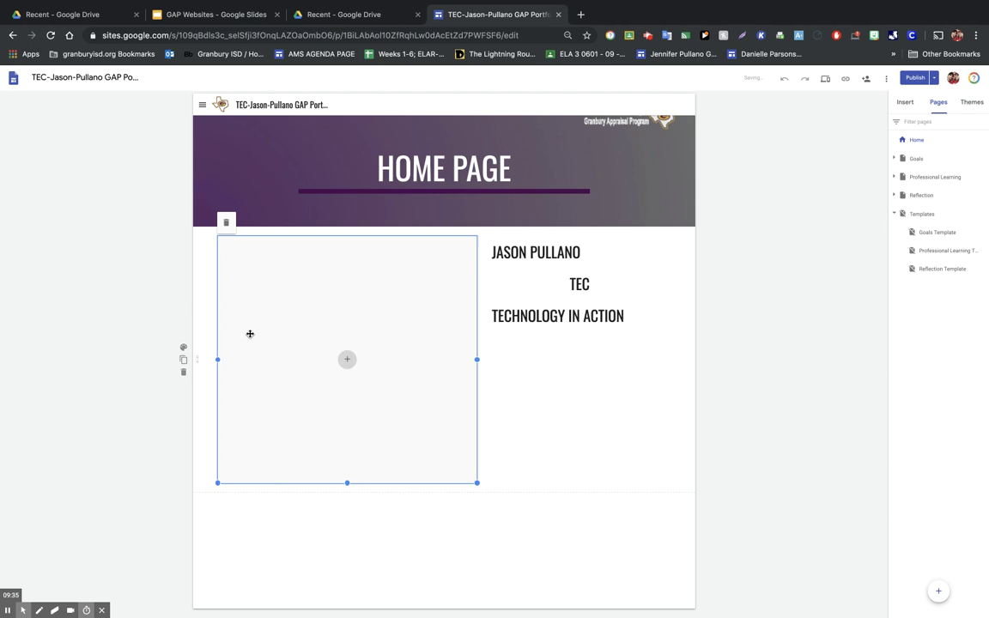
left_click(211, 216)
left_click(505, 253)
left_click(505, 253)
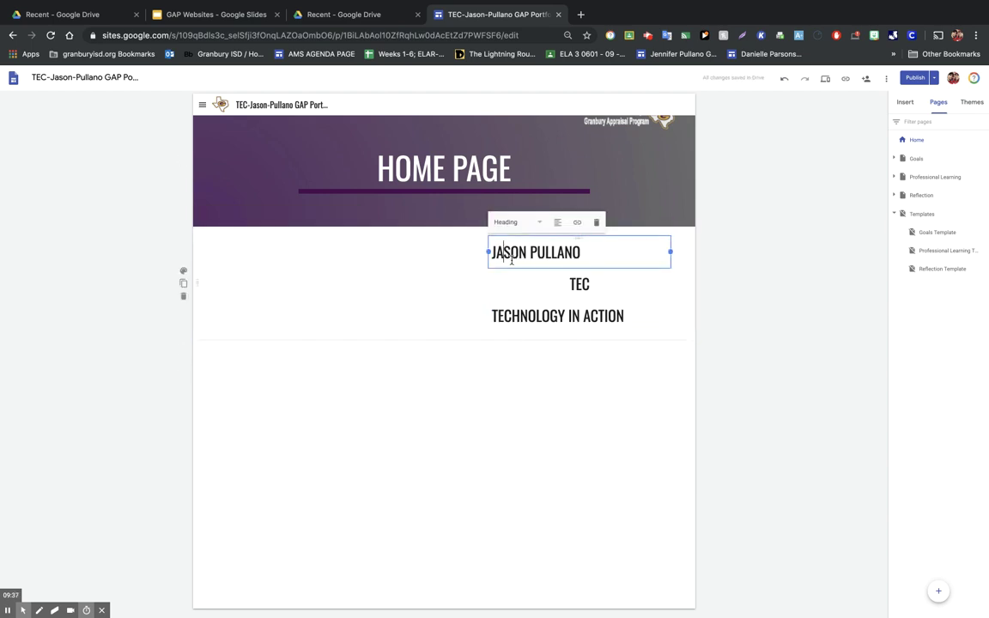
left_click(182, 297)
- Copy the published site link and load the live site in a new tab
left_click(846, 79)
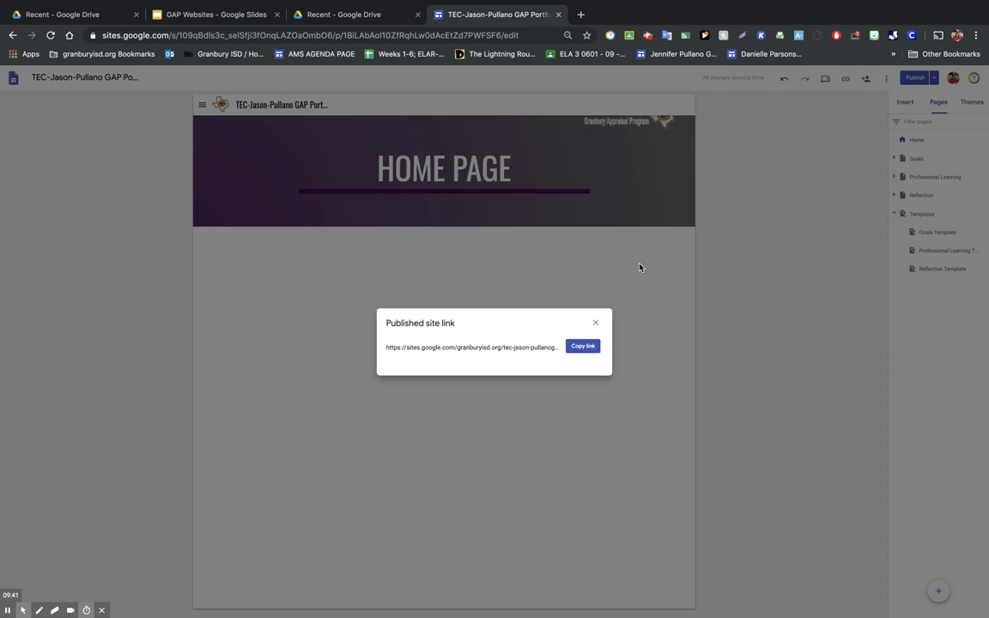
left_click(583, 346)
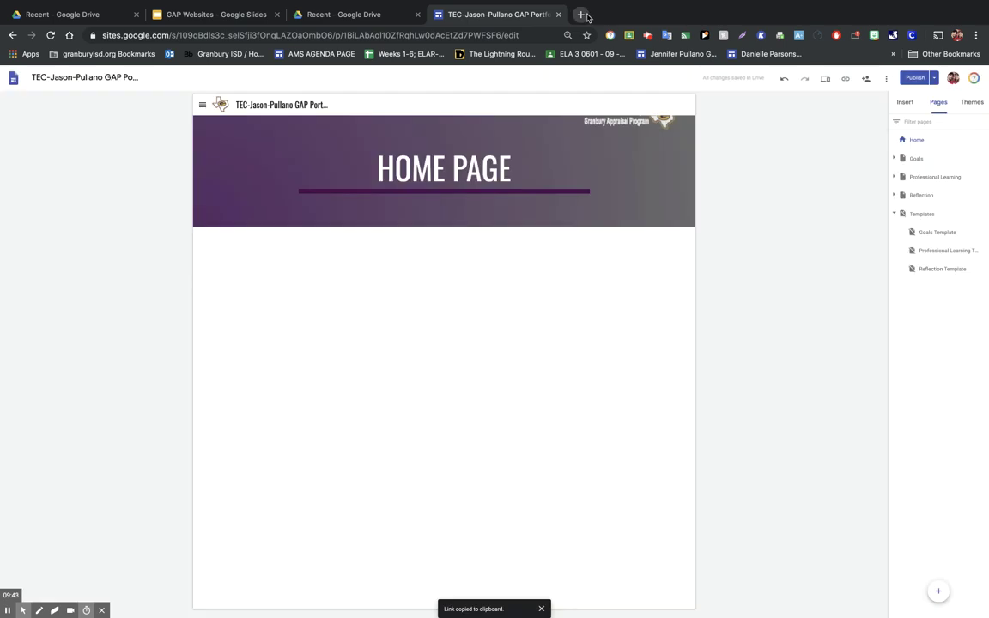
left_click(581, 15)
key("ctrl+v")
key("Return")
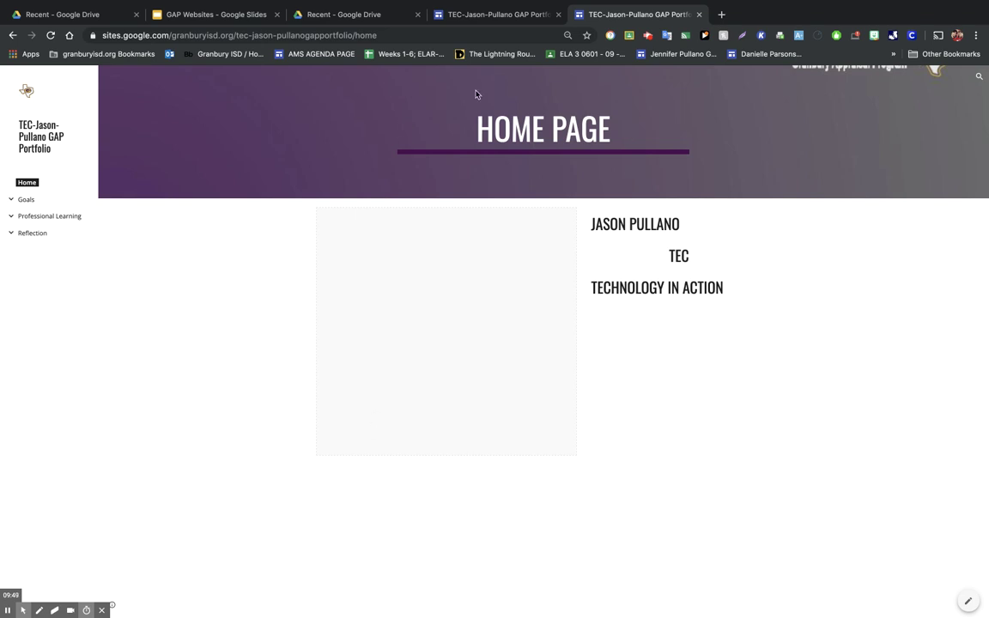
left_click(496, 17)
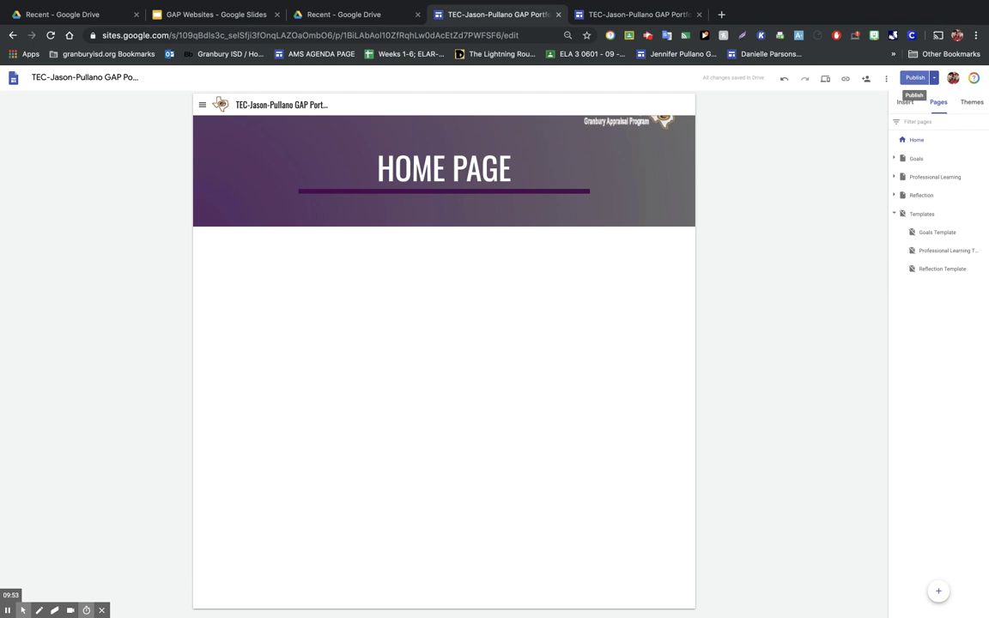
- Republish the updated Home page, copy the published link, and close the live site tab
left_click(915, 78)
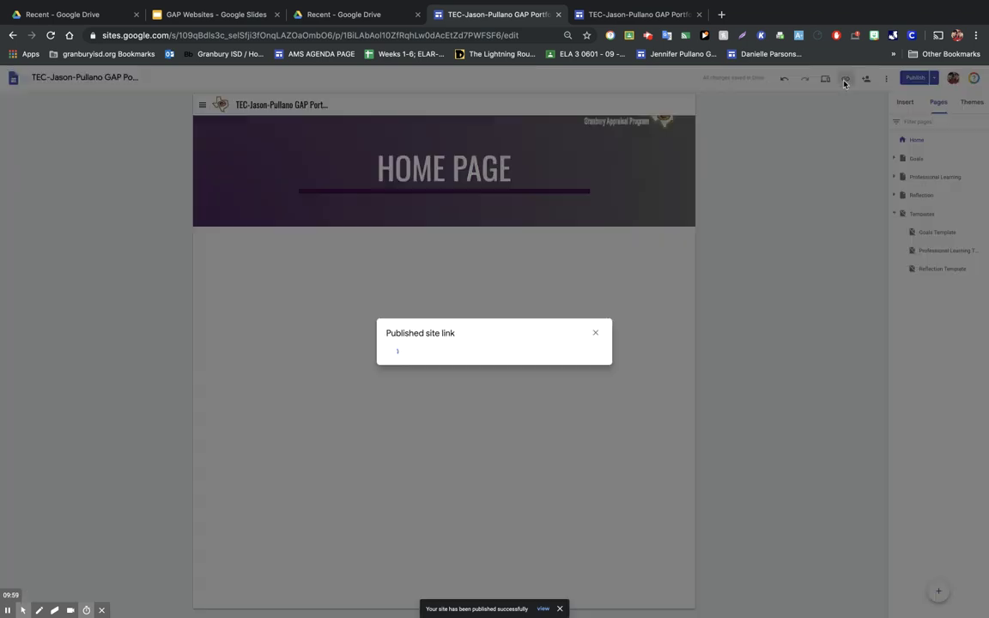
left_click(584, 345)
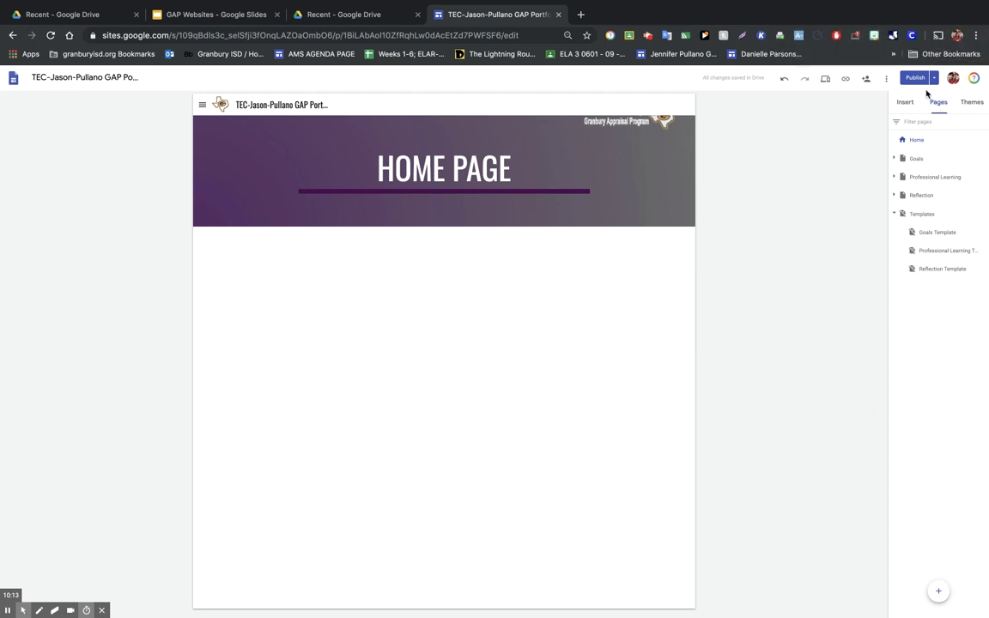
mouse_move(6, 611)
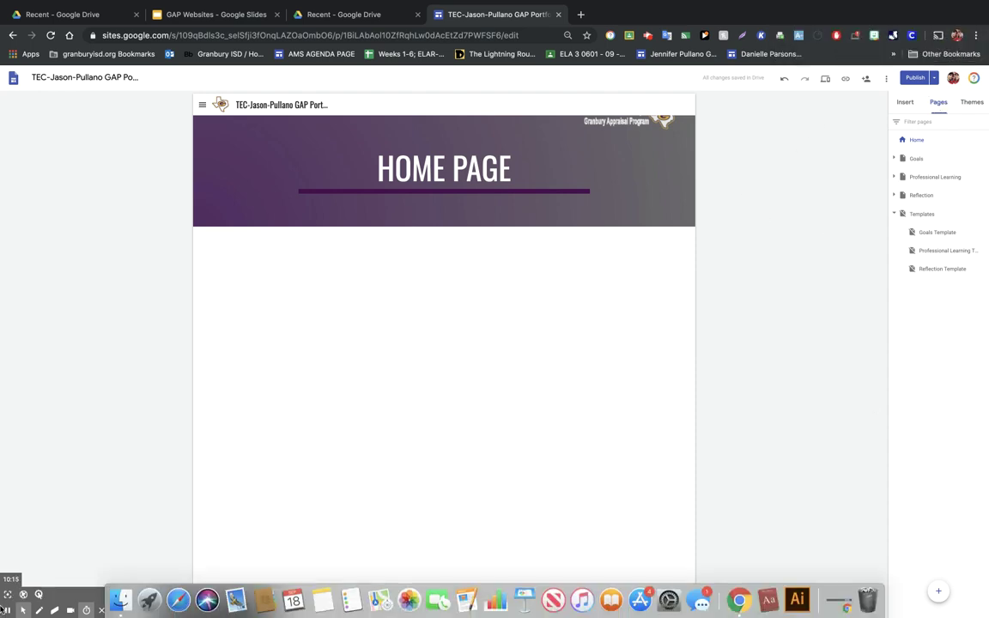
left_click(86, 610)
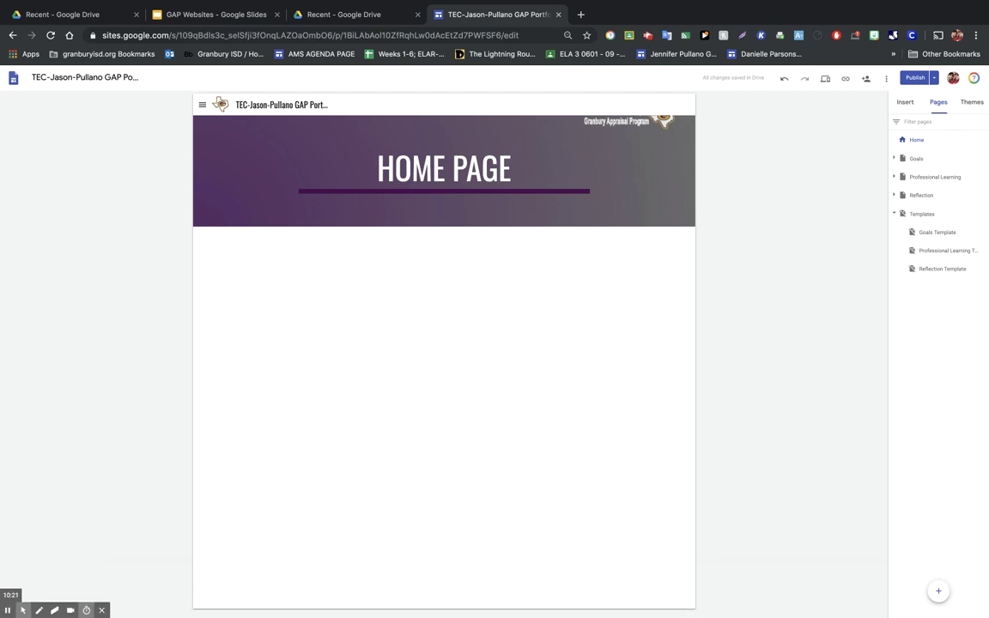
- Invite two colleagues as site editors and send the invitations
left_click(868, 80)
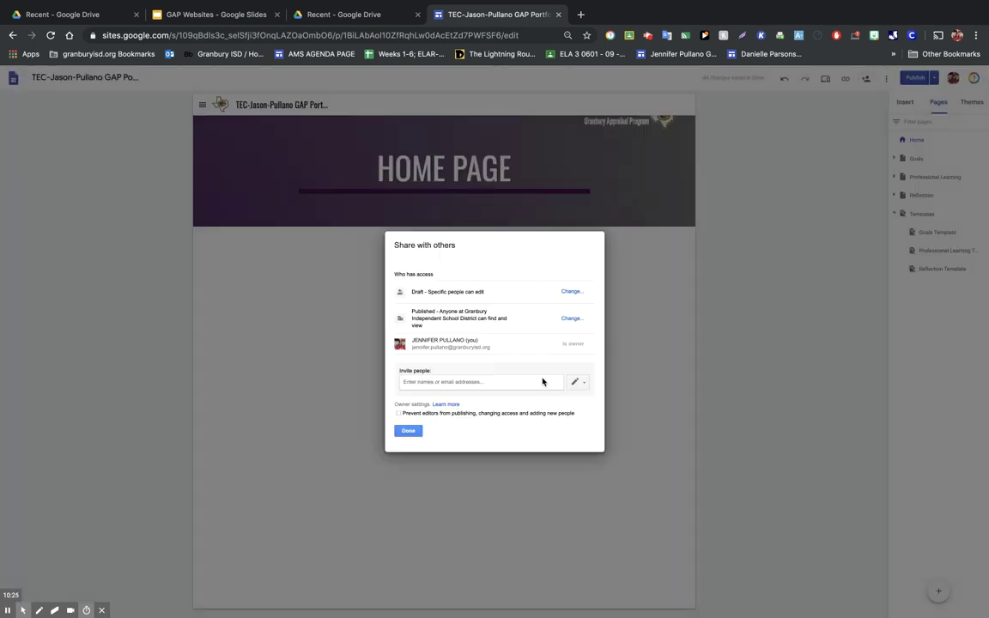
scroll(544, 379, "up", 5)
left_click(404, 390)
type("Jason")
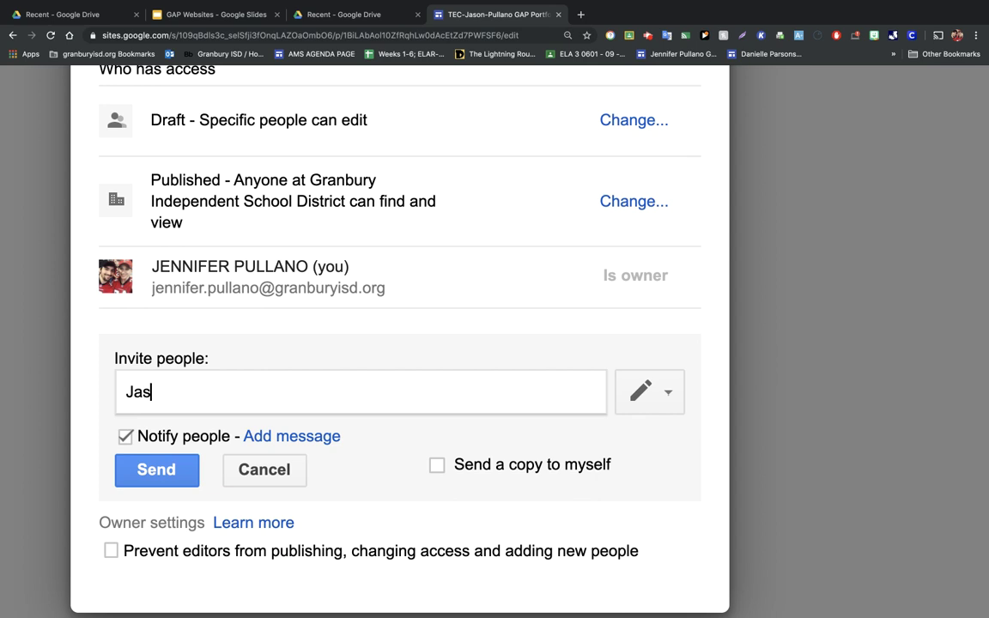
left_click(274, 423)
type("Danielle")
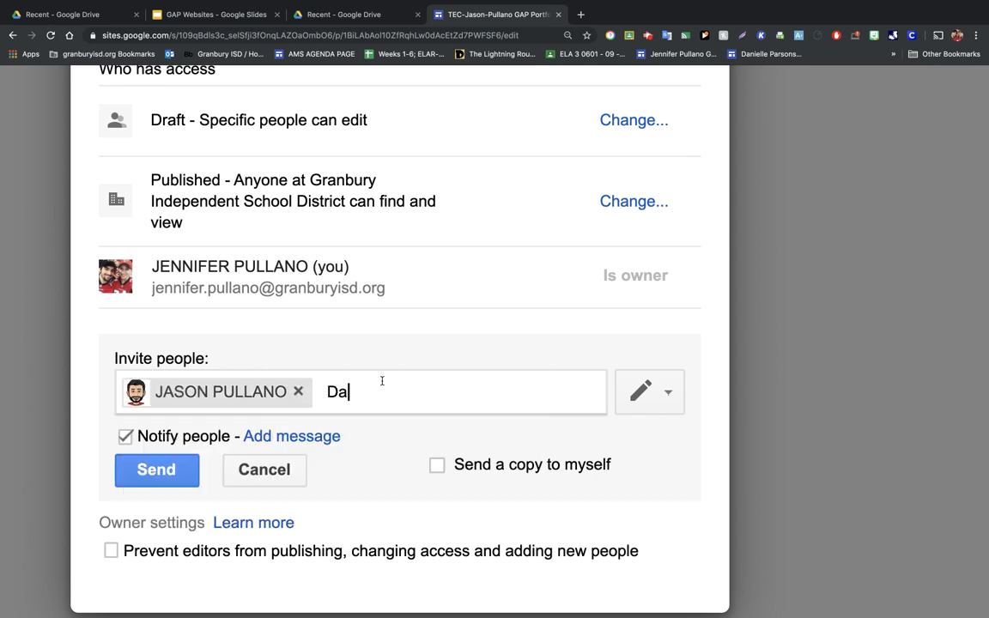
left_click(371, 425)
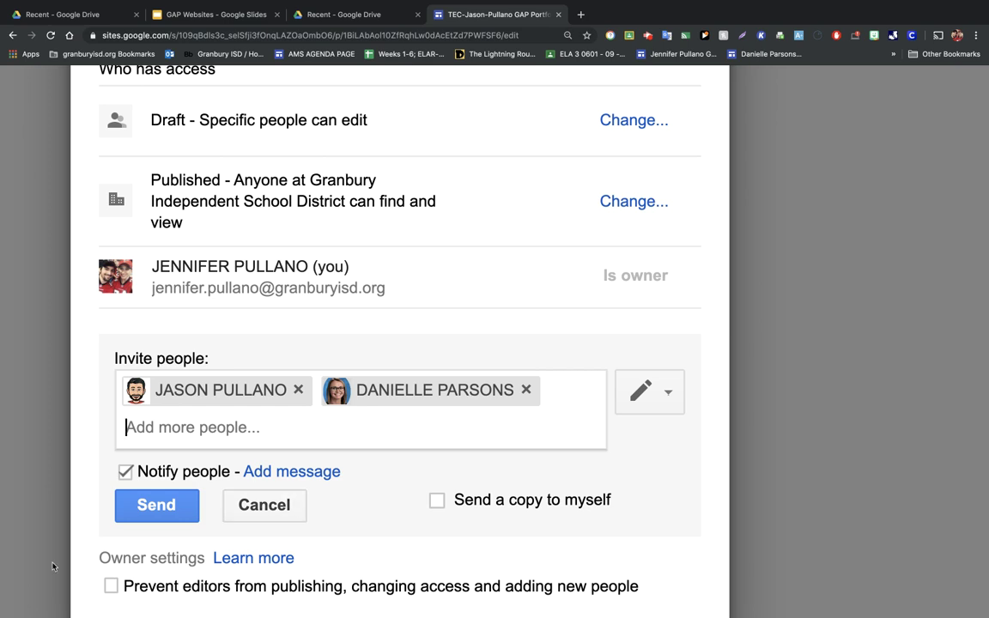
left_click(152, 512)
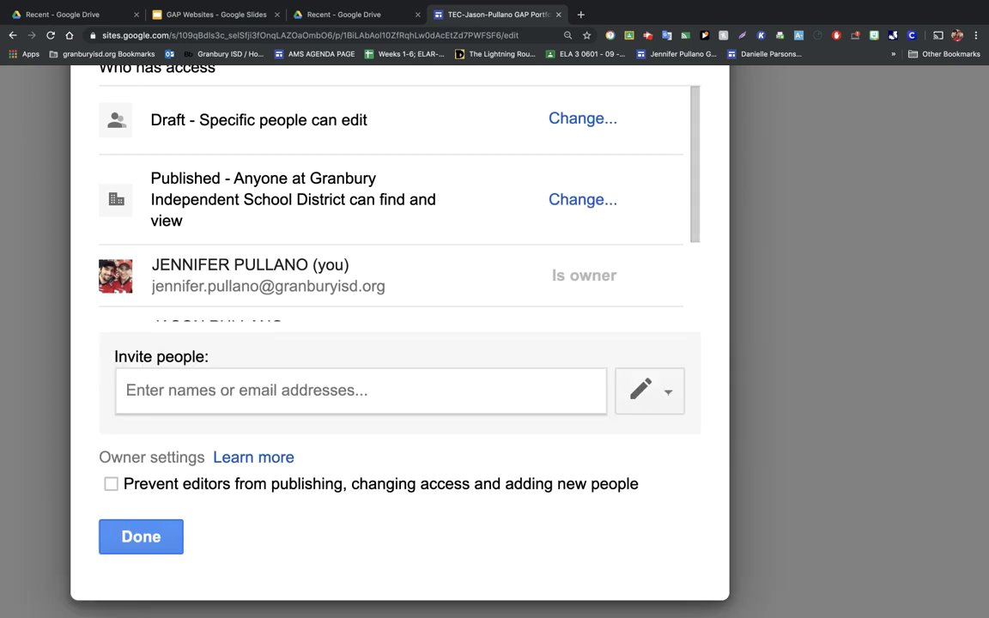